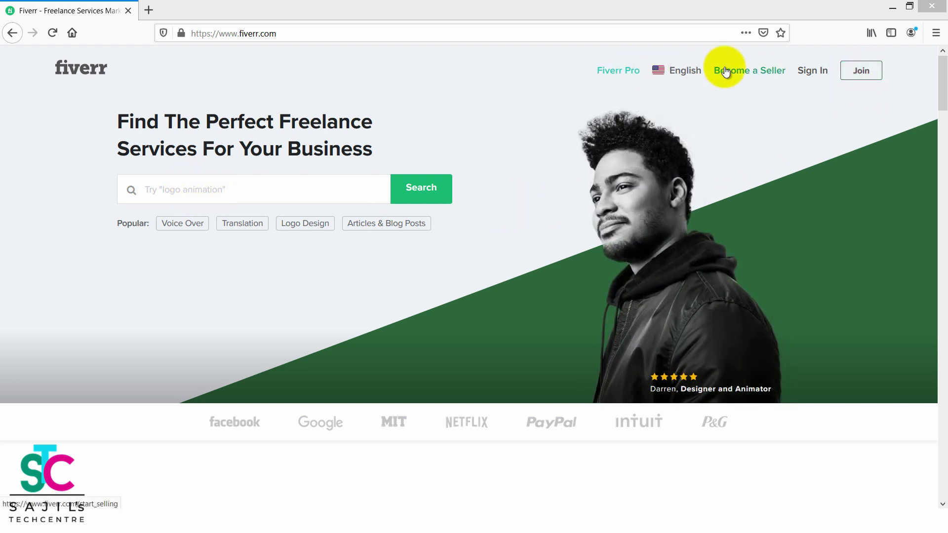
Start joining Fiverr and submit the account's email address.
left_click(862, 73)
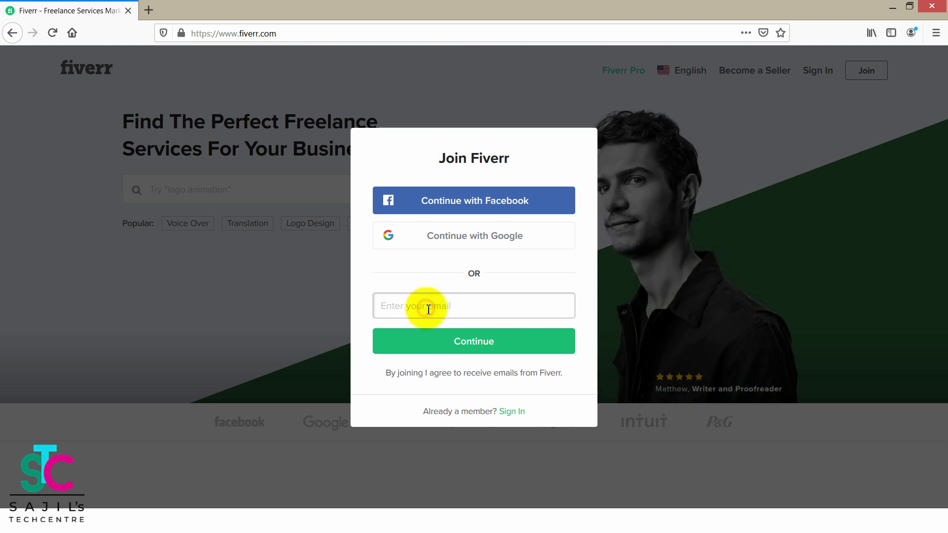
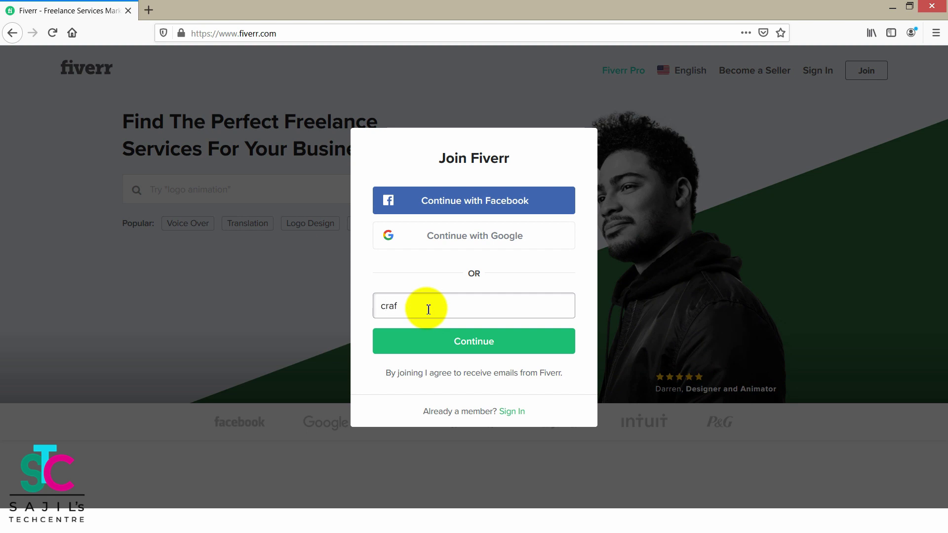
left_click(462, 342)
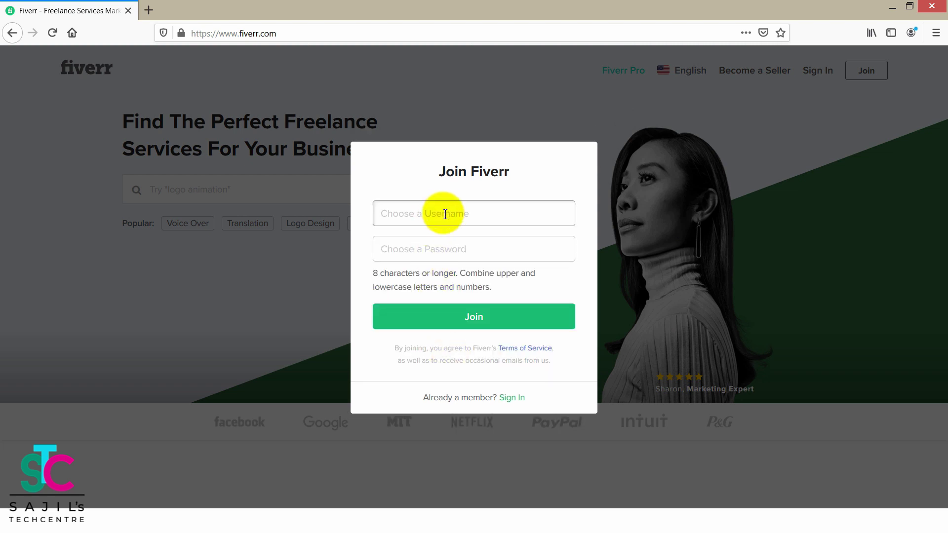
Enter the new account's username in the Username field.
left_click(444, 215)
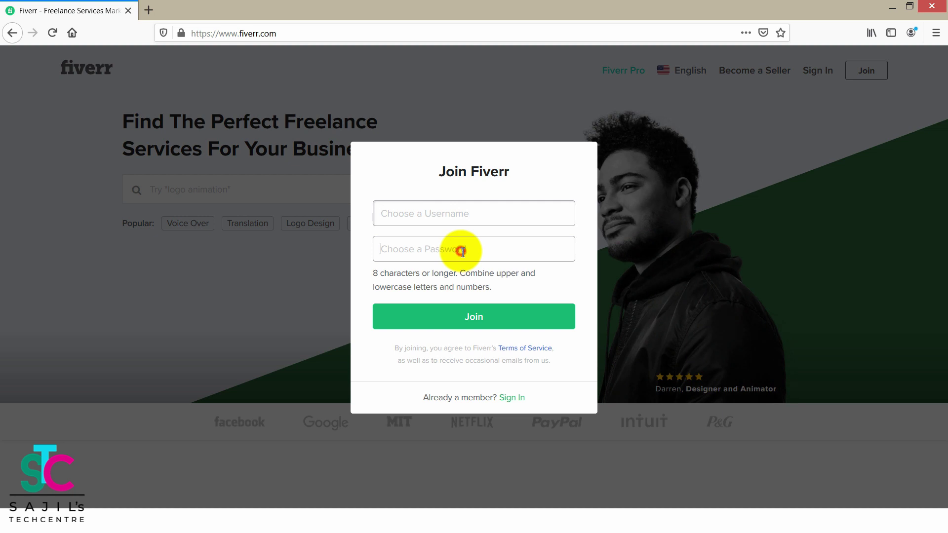
left_click(463, 251)
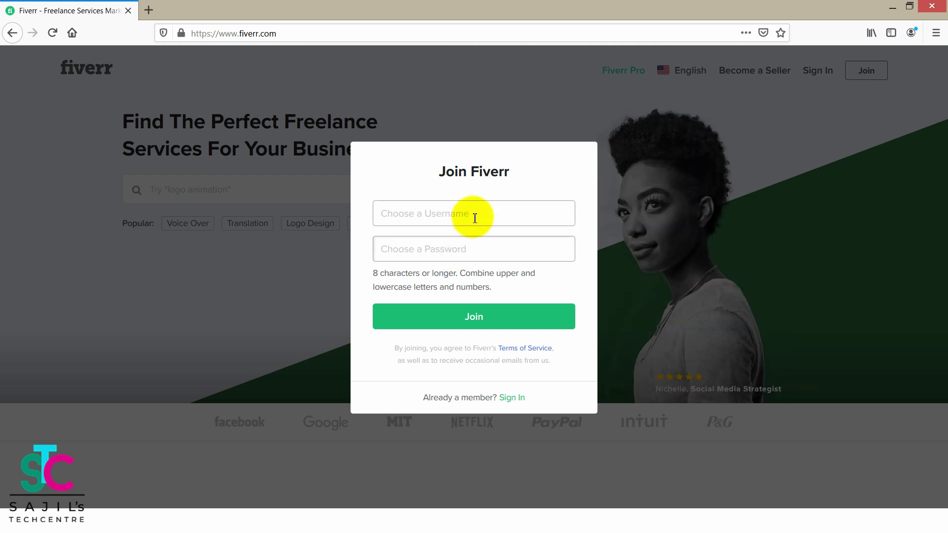
left_click(474, 218)
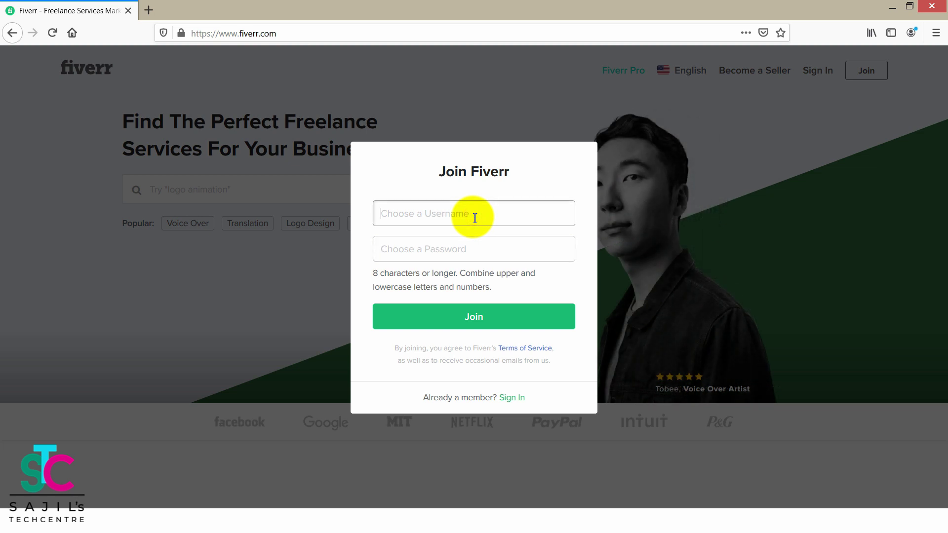
type("cra")
type("ftme")
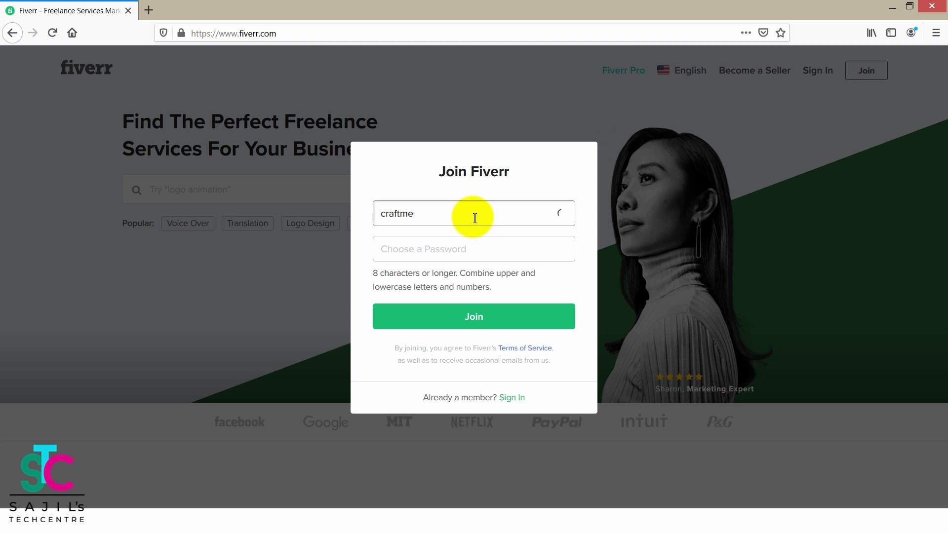
type("la003")
Paste the account password and submit the Join form.
left_click(436, 252)
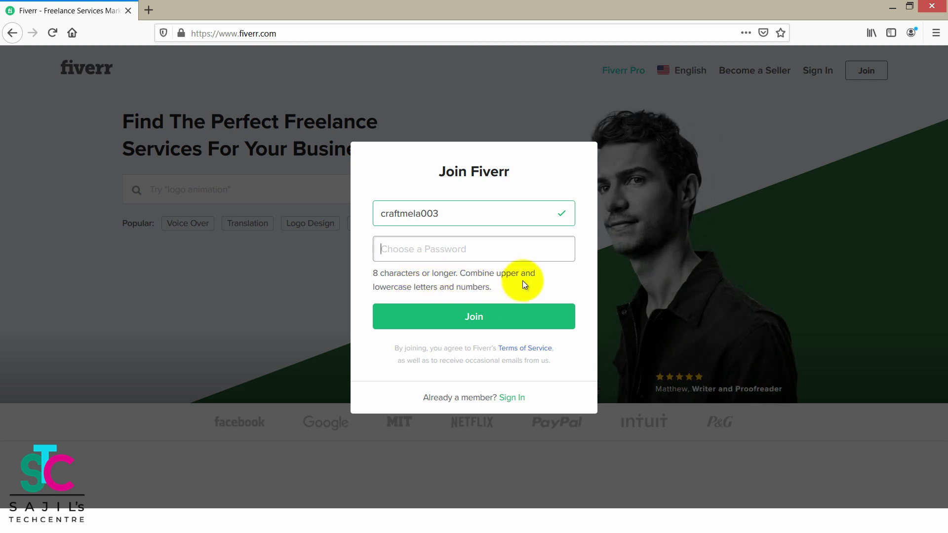
left_click(497, 289)
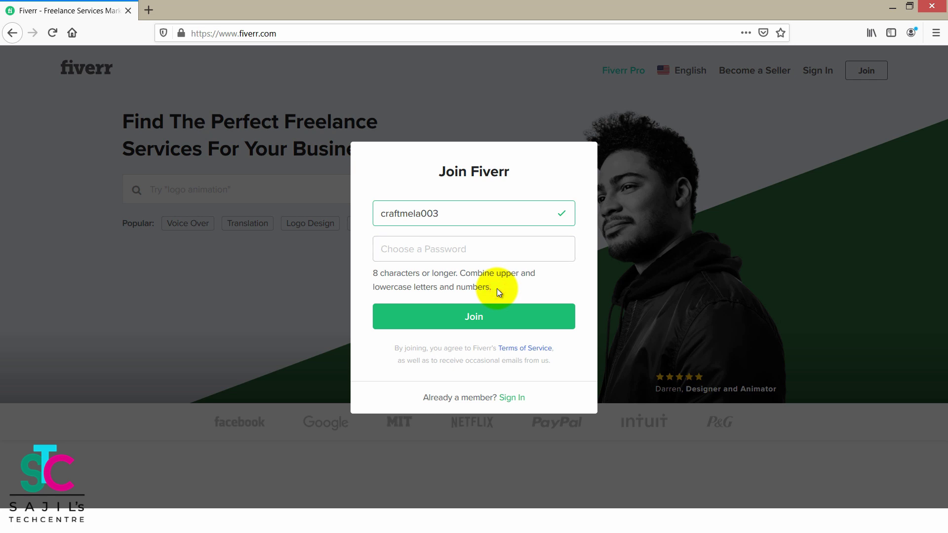
left_click_drag(496, 290, 377, 278)
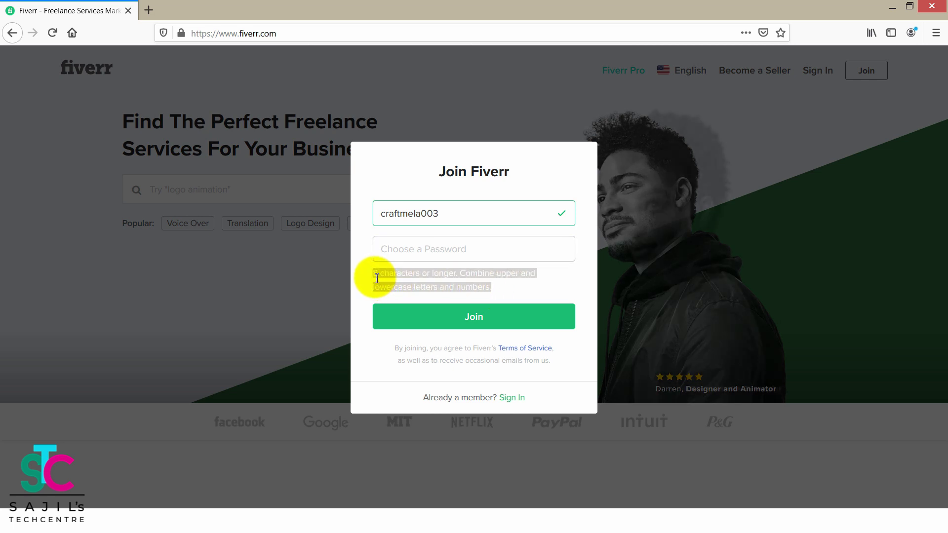
left_click(508, 290)
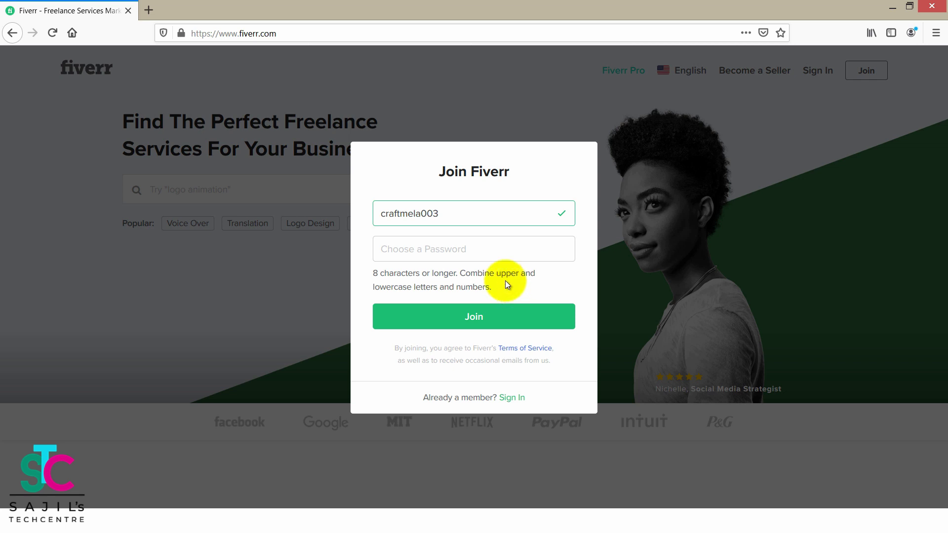
left_click(465, 251)
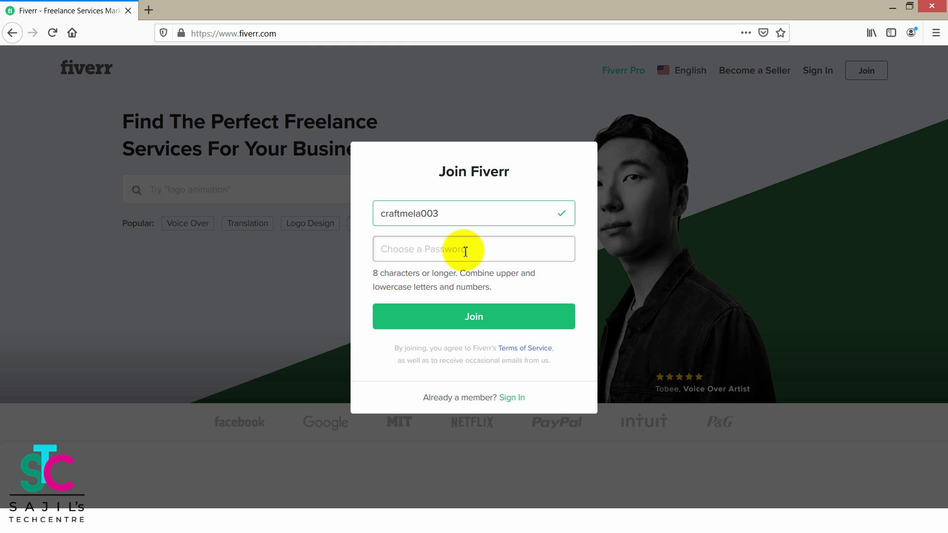
key("ctrl+v")
left_click(468, 319)
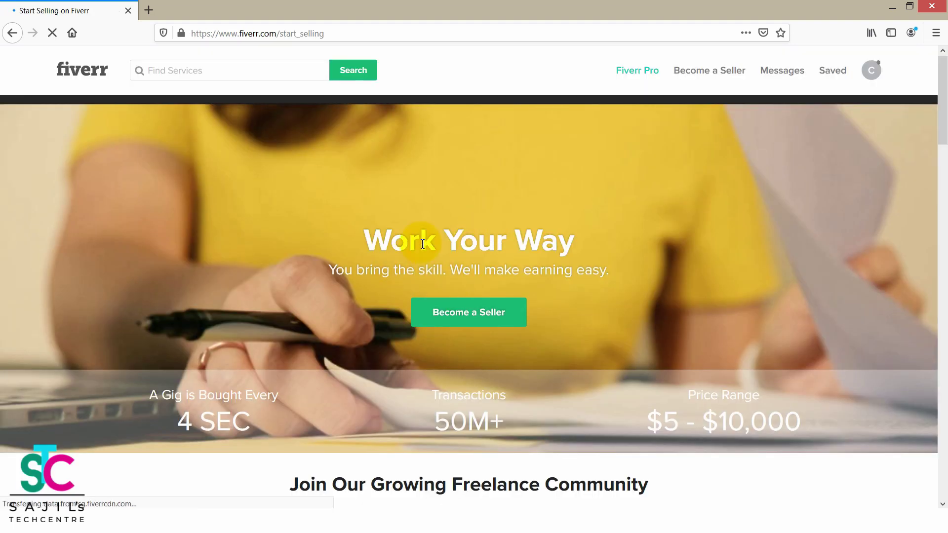
From the Start Selling page, choose Become a Seller.
left_click_drag(944, 116, 943, 86)
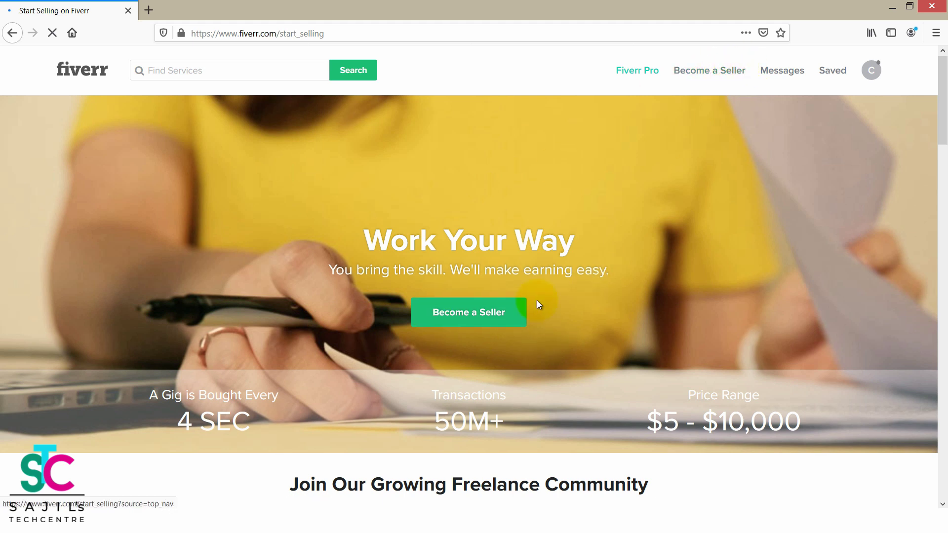
left_click(477, 319)
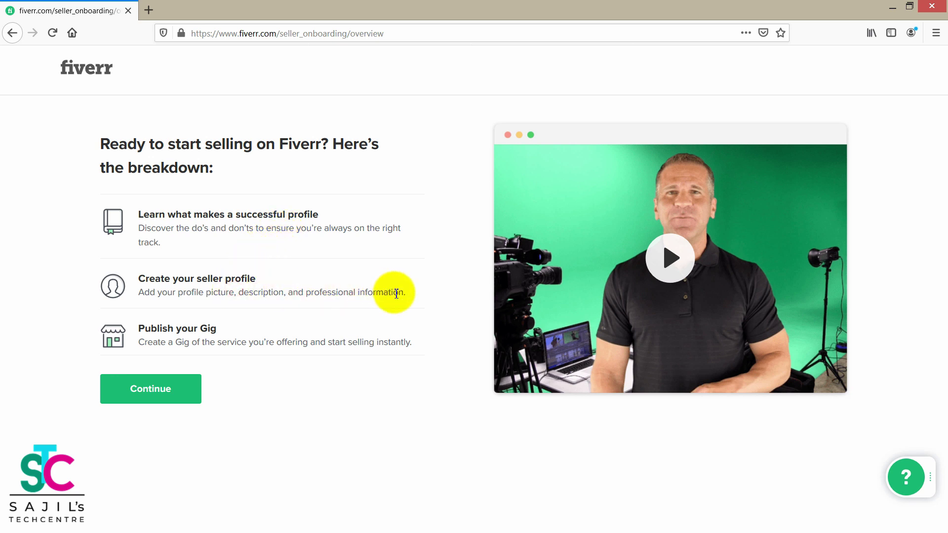
Continue past the selling overview, profile do's and don'ts pages to Personal Info.
left_click_drag(405, 292, 135, 280)
left_click(47, 263)
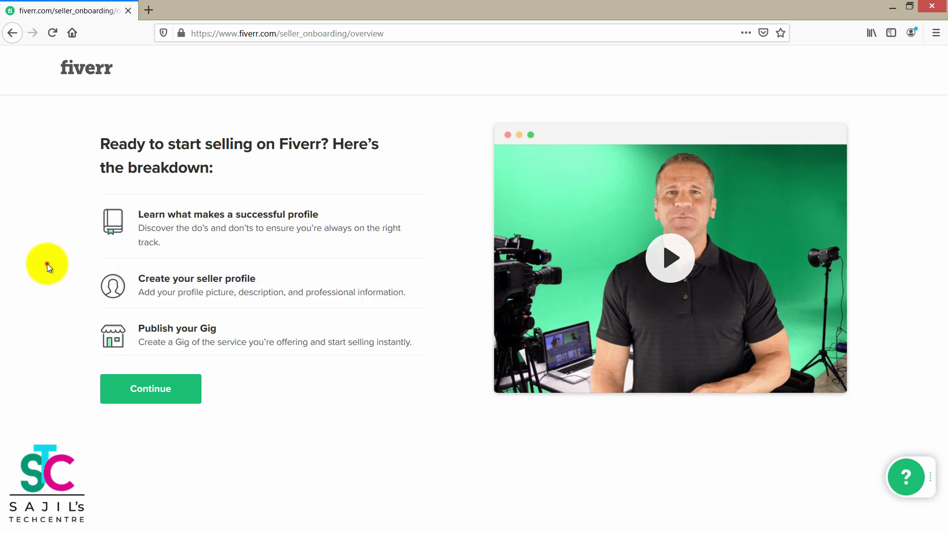
left_click(152, 390)
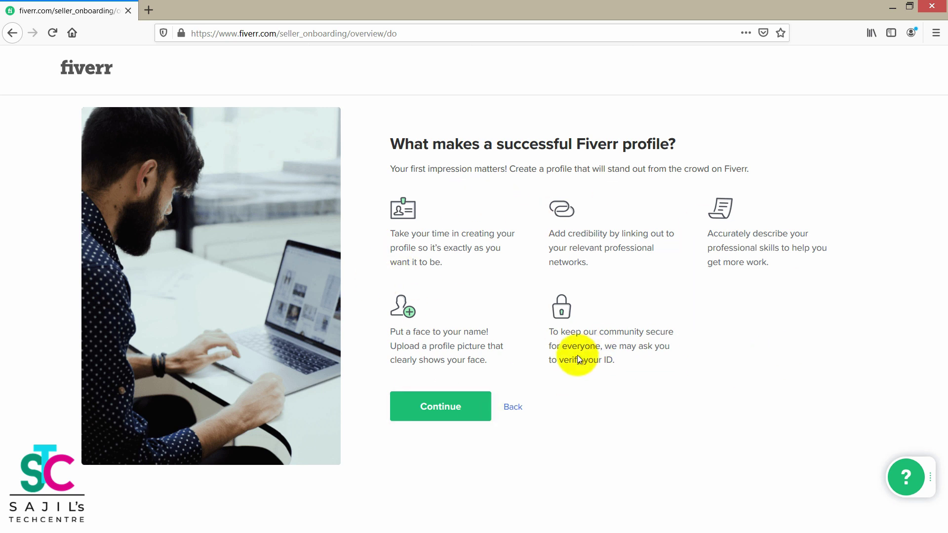
left_click(441, 406)
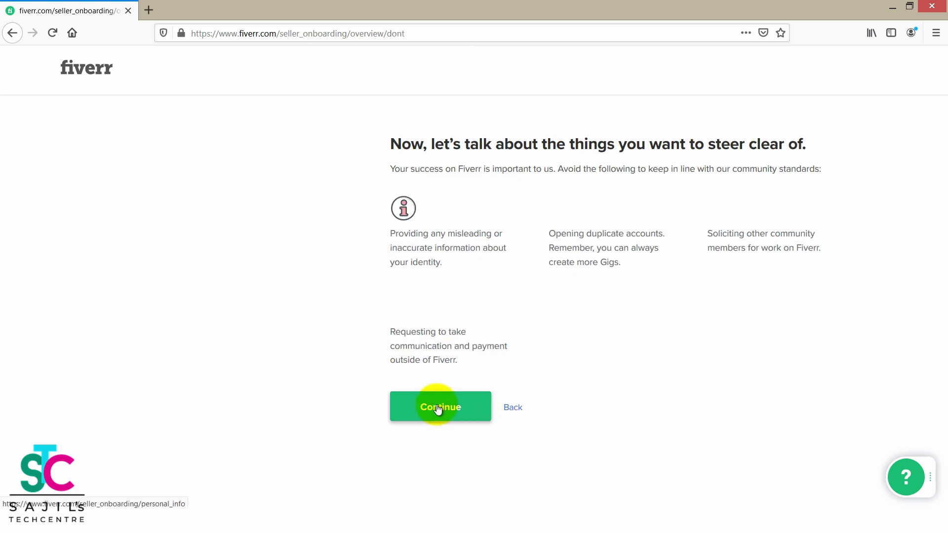
left_click(438, 407)
left_click_drag(937, 159, 945, 170)
Enter the seller's first and last name on the Personal Info form.
left_click(388, 253)
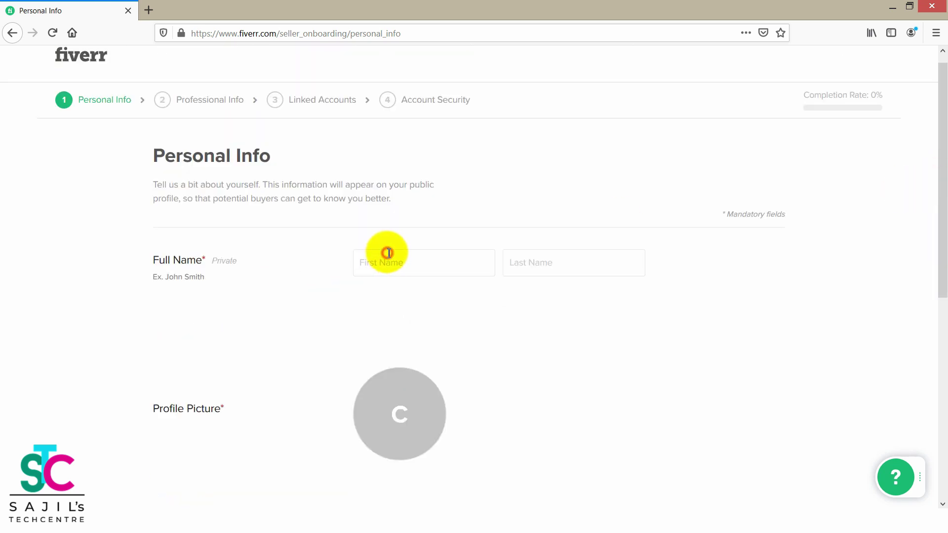
key("Tab")
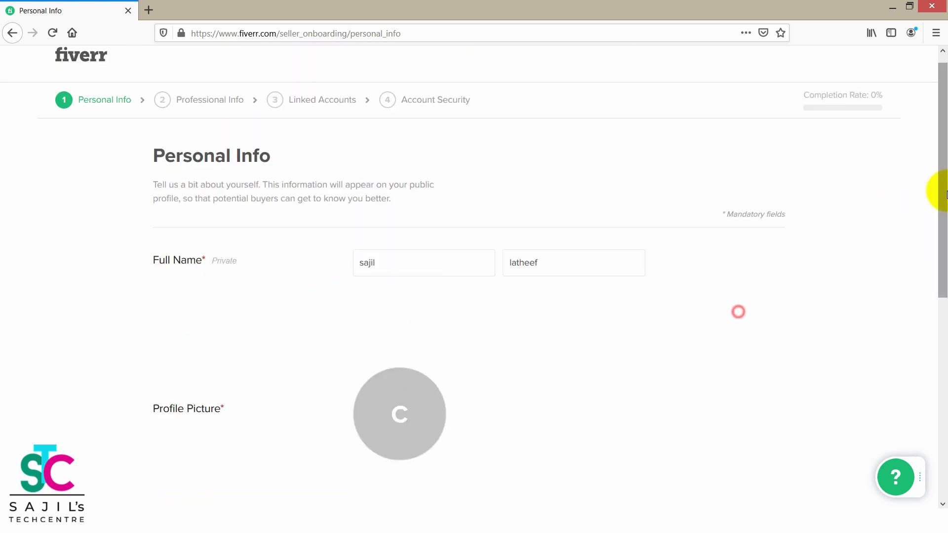
left_click_drag(937, 190, 938, 296)
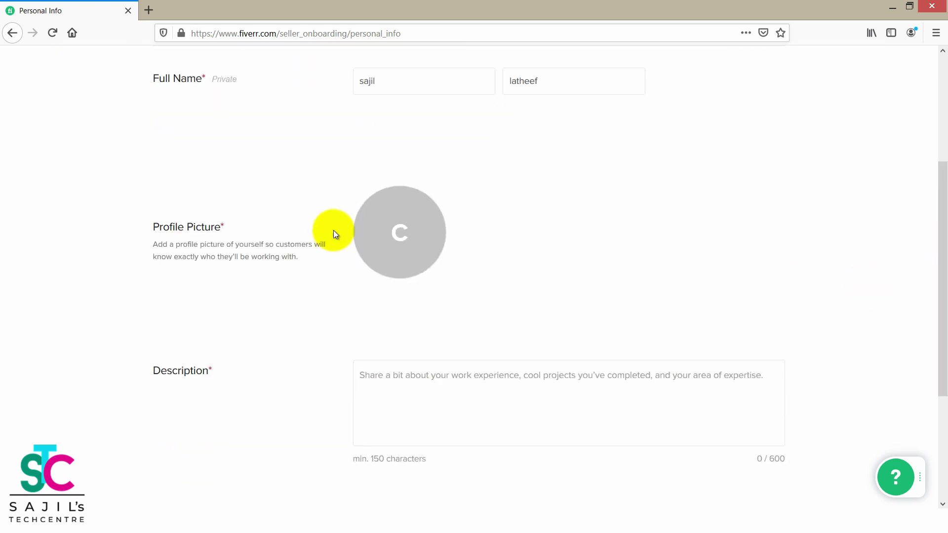
Upload old.jpg as the profile picture.
left_click(395, 232)
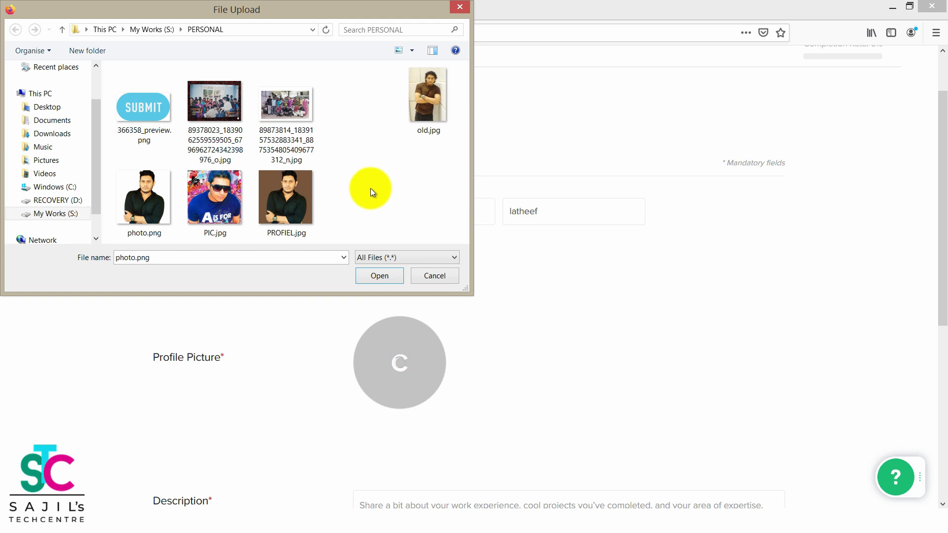
left_click(420, 93)
scroll(417, 353, "down", 5)
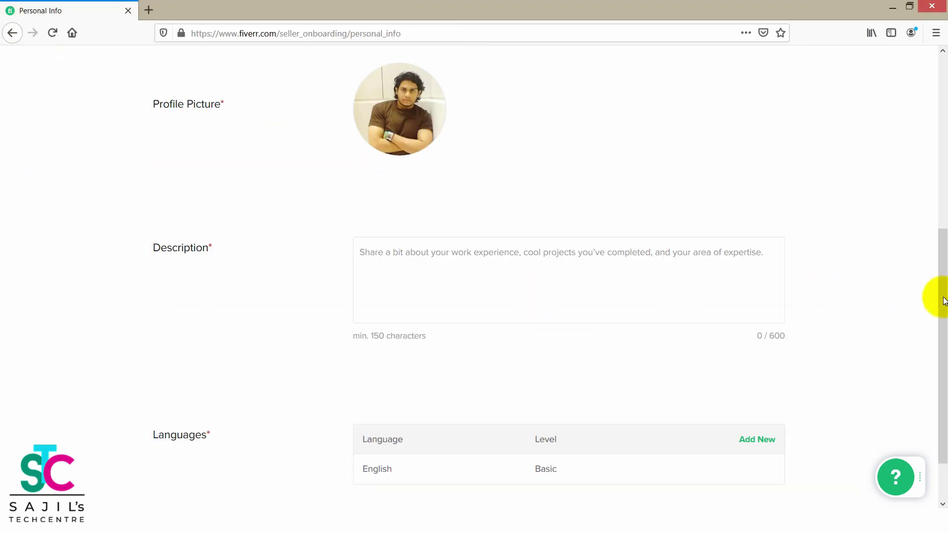
left_click_drag(939, 296, 939, 271)
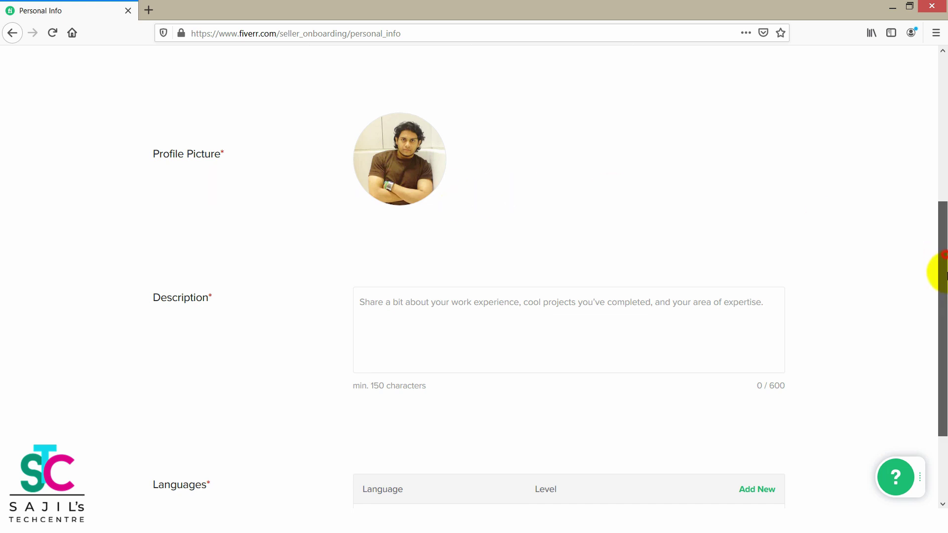
Select and copy the Description paragraph from the existing seller profile in Chrome.
scroll(940, 271, "down", 1)
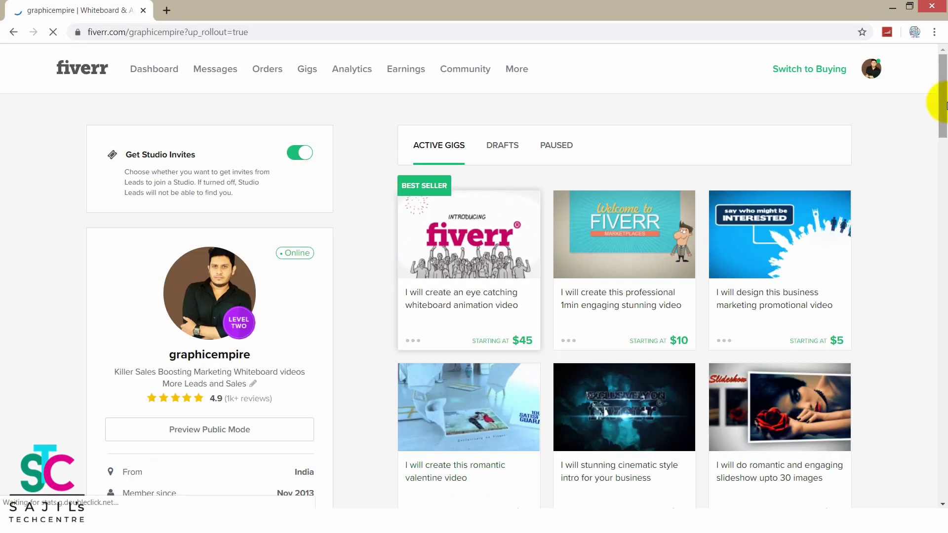
left_click_drag(943, 101, 932, 187)
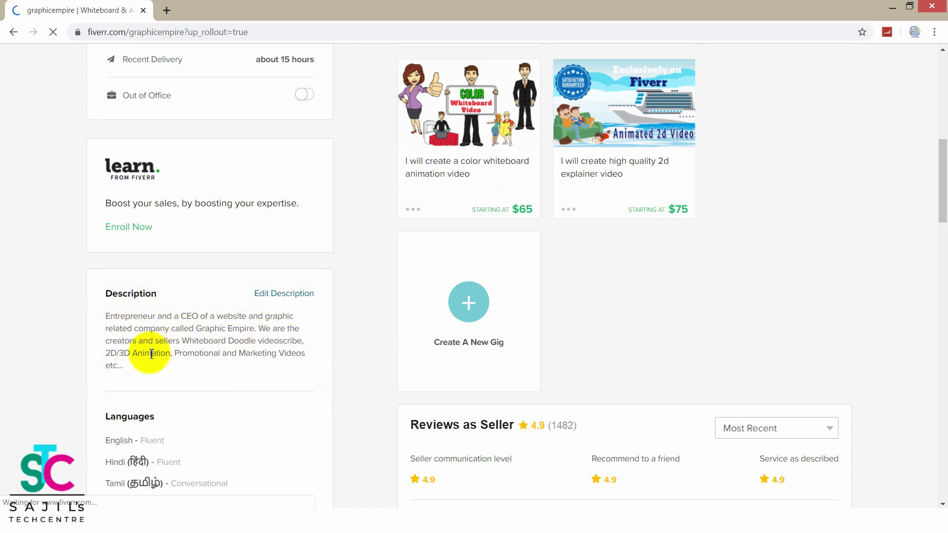
left_click_drag(138, 364, 100, 319)
key("ctrl+c")
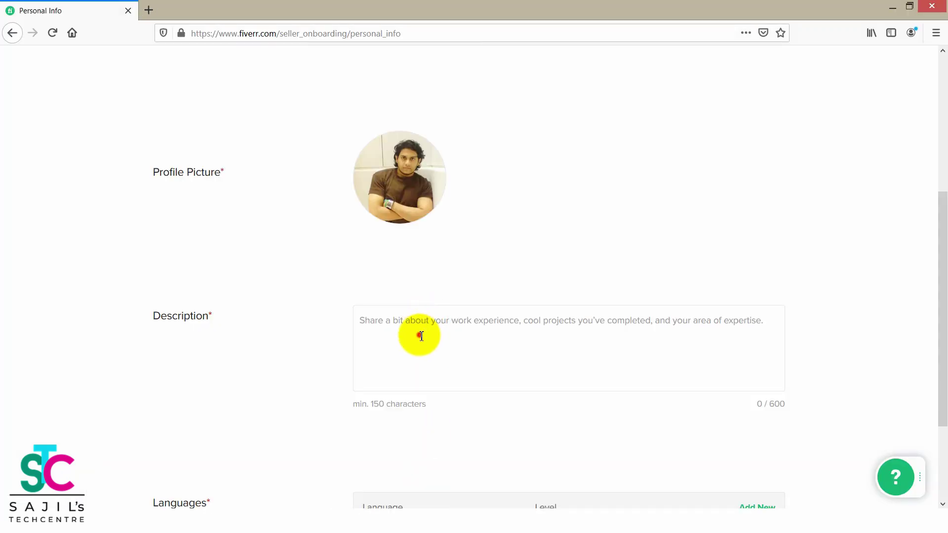
Paste the copied paragraph into the profile's Description box.
right_click(421, 335)
left_click(449, 381)
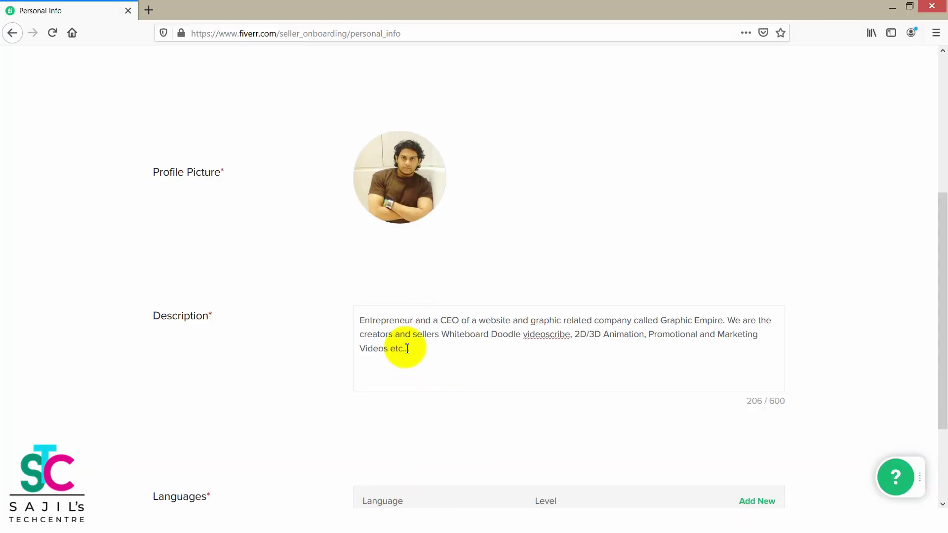
key("ctrl+a")
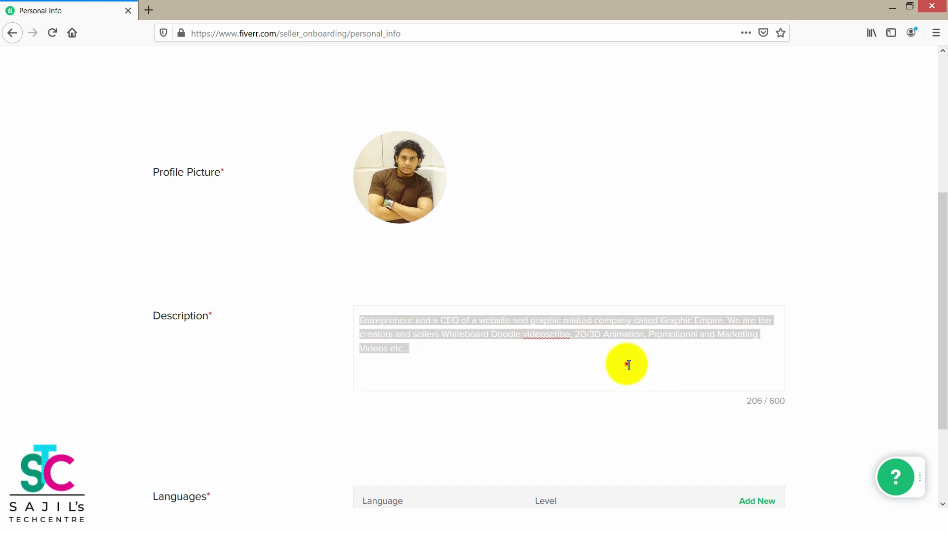
left_click(626, 362)
left_click_drag(937, 226, 937, 321)
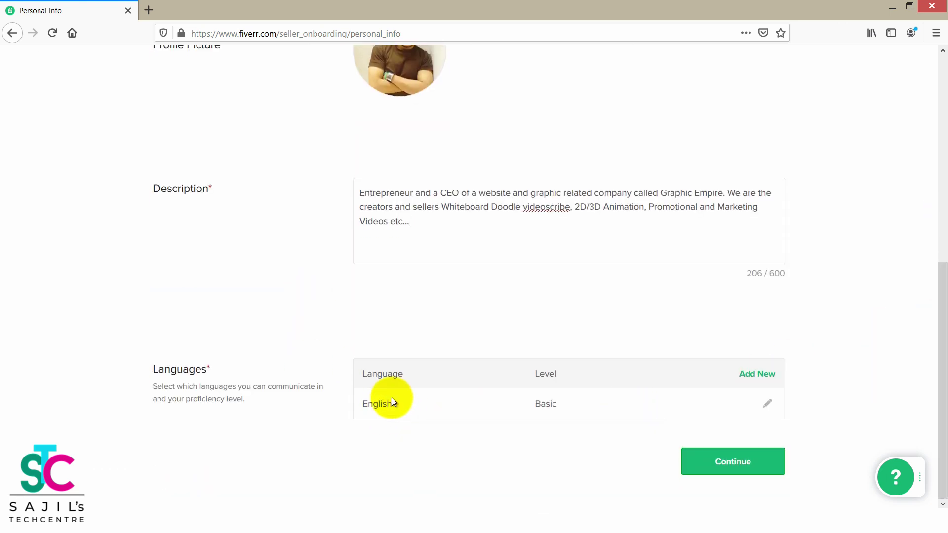
Add Hindi as a language with Fluent proficiency.
left_click(753, 376)
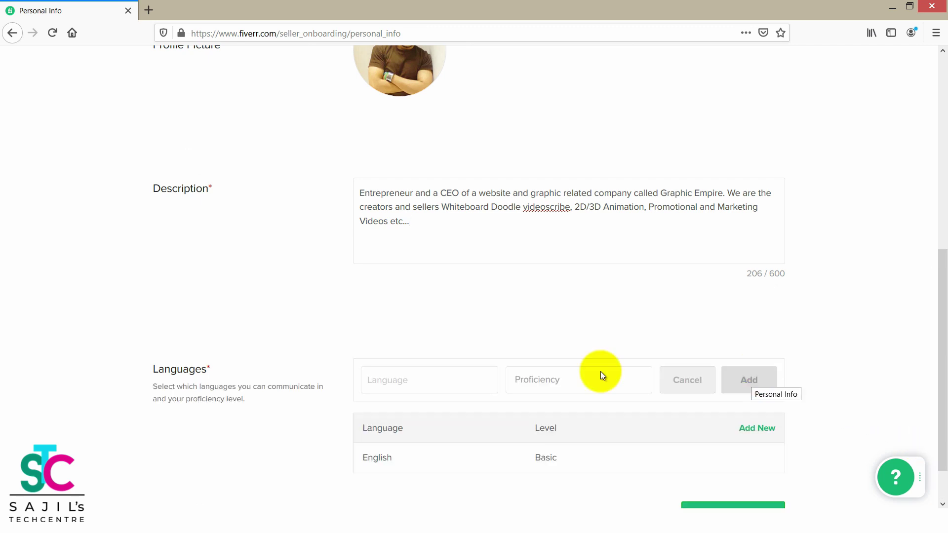
left_click(467, 383)
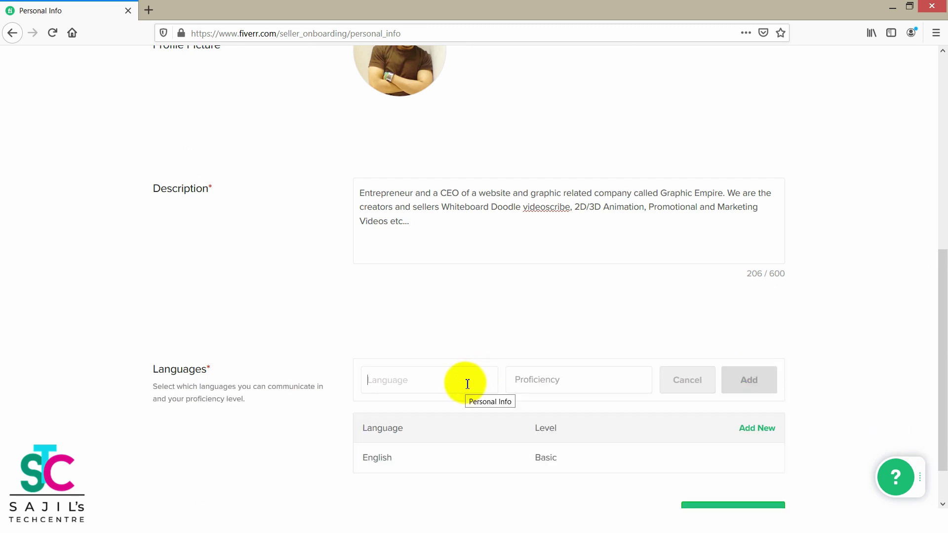
type("Hi")
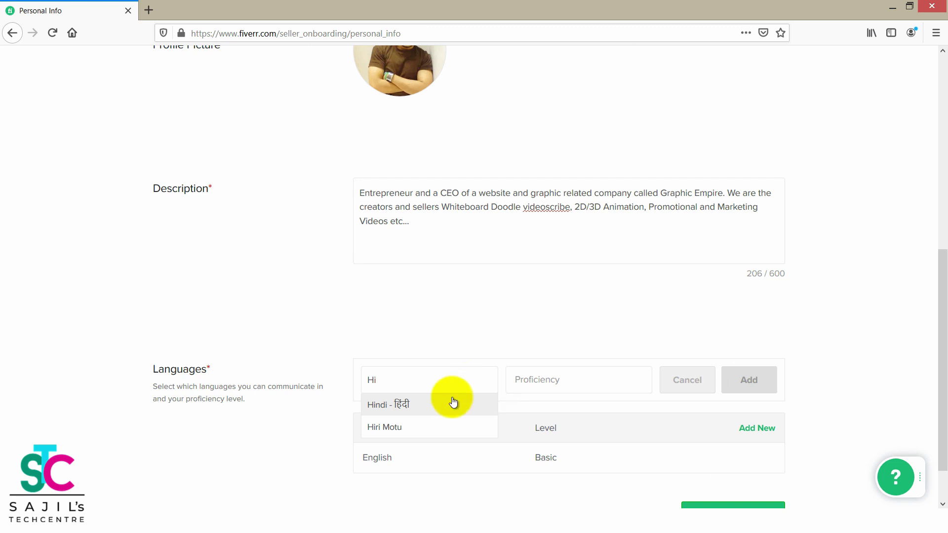
left_click(451, 398)
left_click(627, 379)
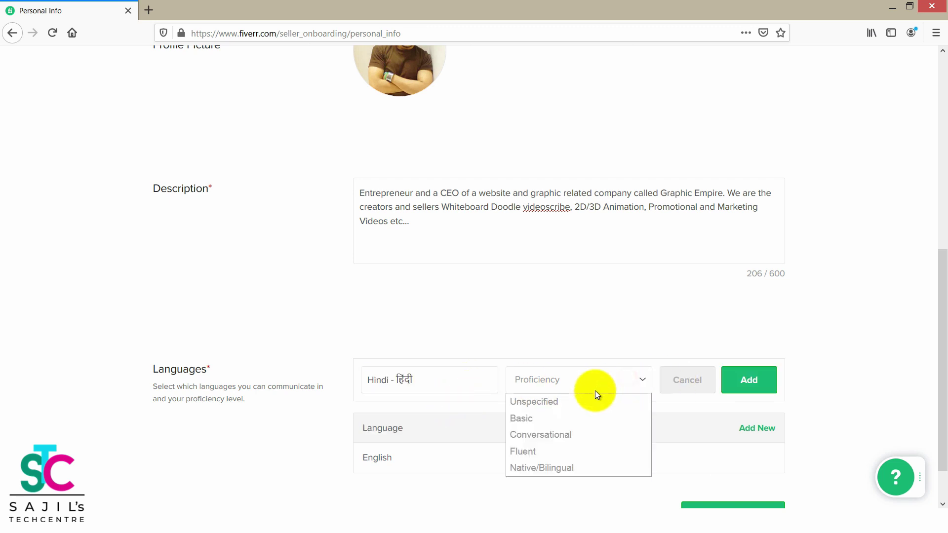
left_click(540, 458)
left_click(748, 380)
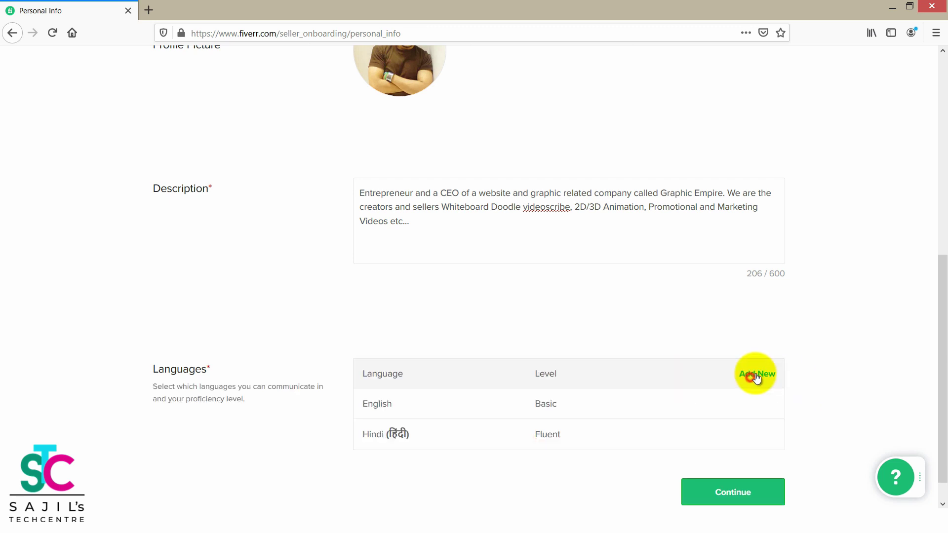
left_click_drag(942, 277, 942, 297)
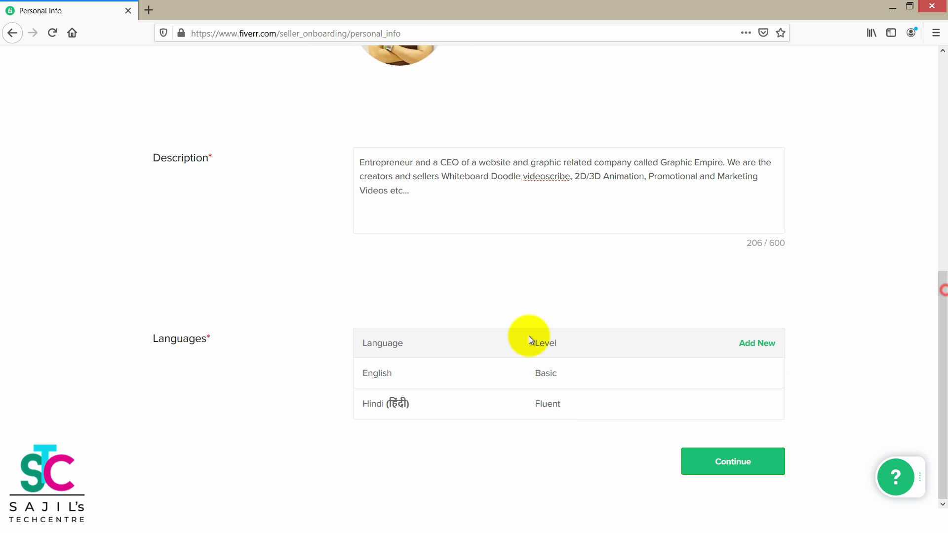
Add Malayalam as a language with Native/Bilingual proficiency.
left_click(755, 347)
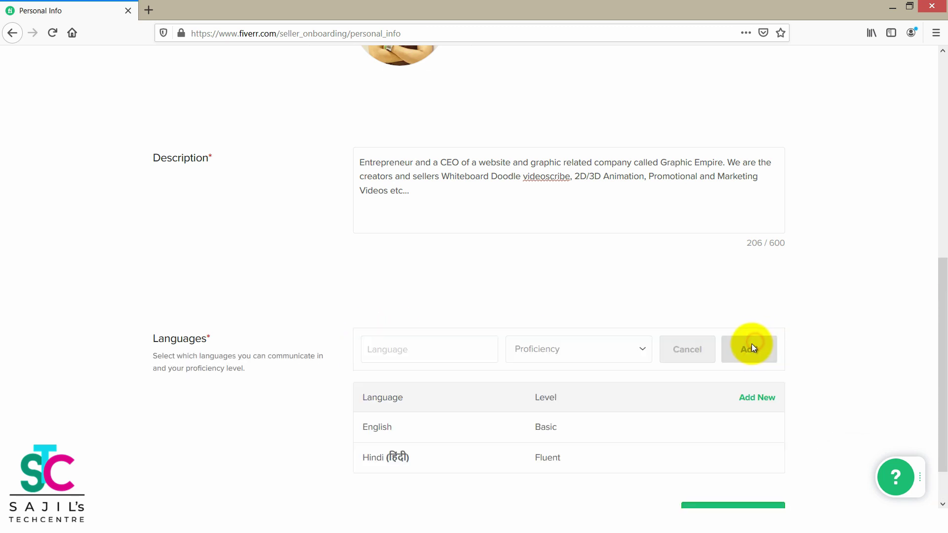
left_click(378, 350)
type("Ma")
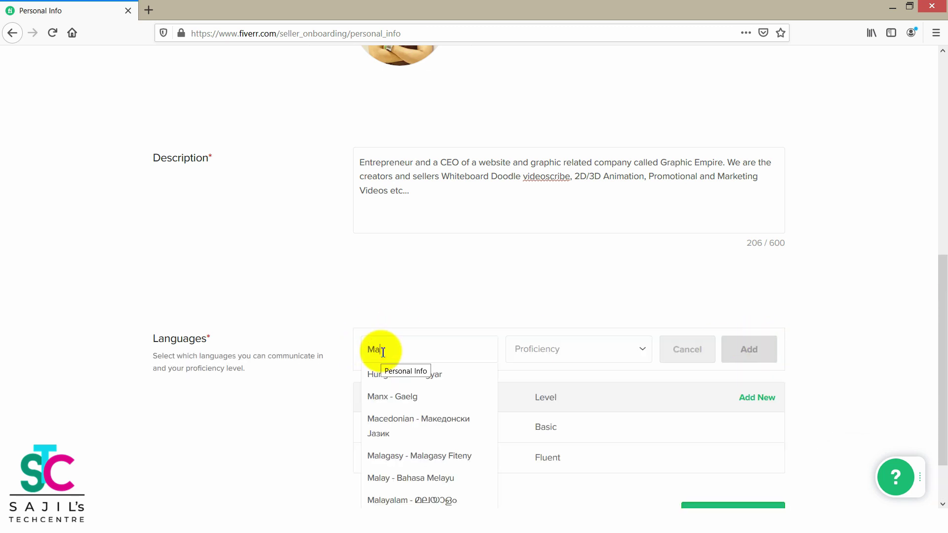
type("la")
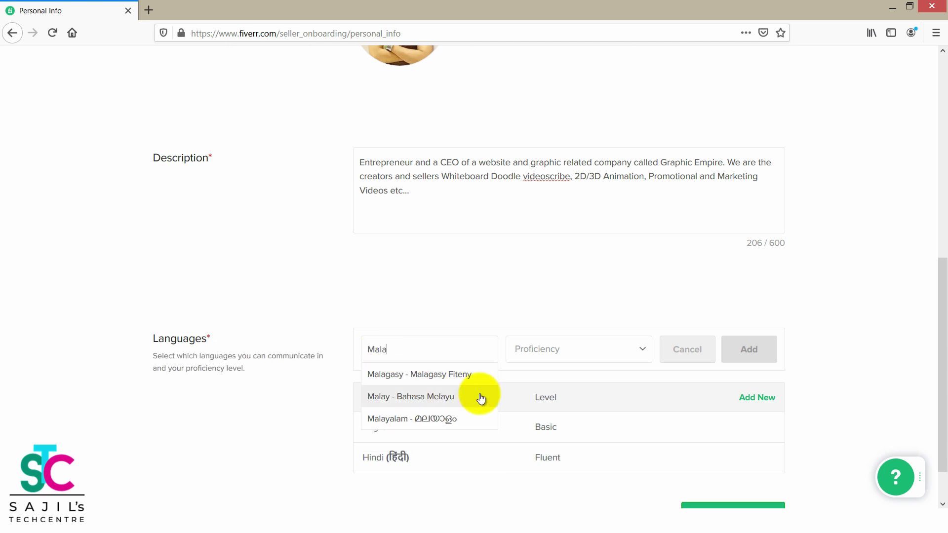
left_click(449, 419)
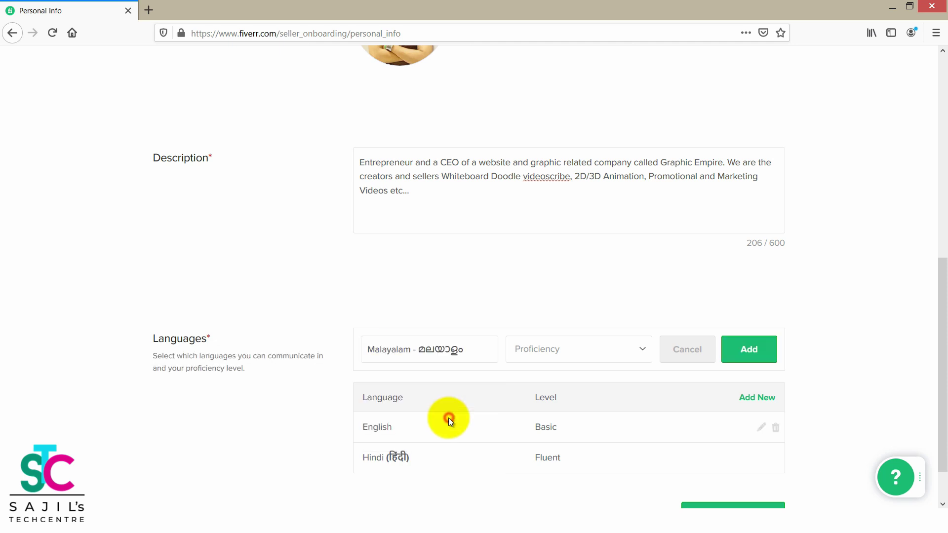
left_click(569, 348)
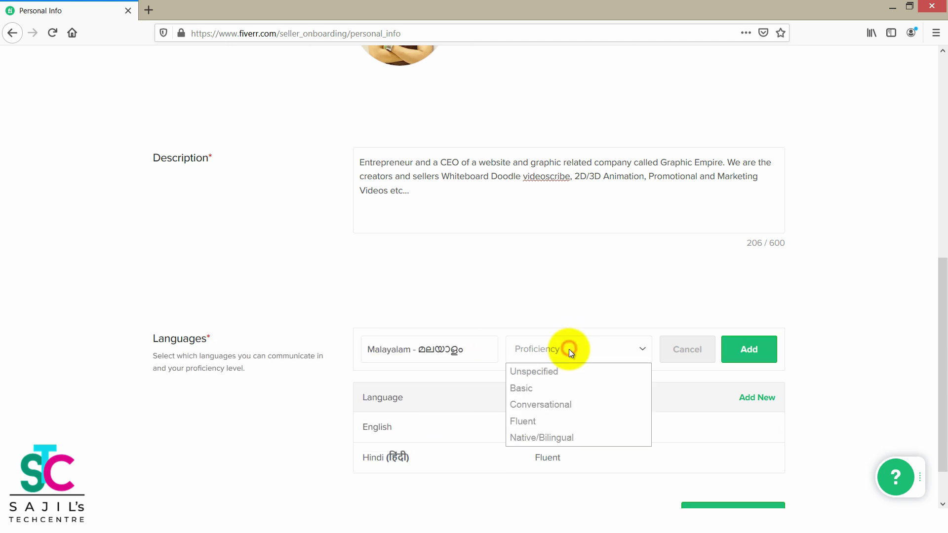
left_click(552, 437)
left_click(740, 348)
scroll(938, 340, "down", 1)
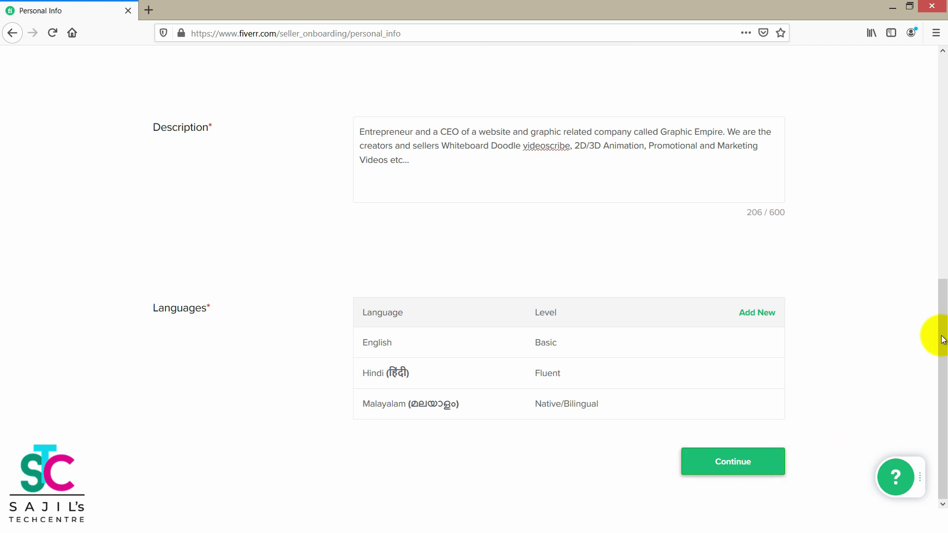
left_click_drag(942, 315, 944, 247)
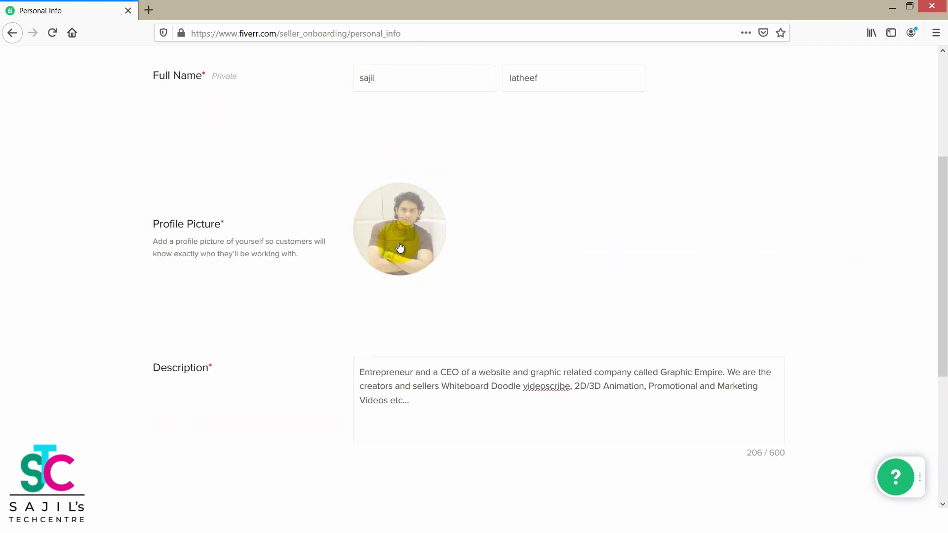
left_click_drag(937, 191, 933, 402)
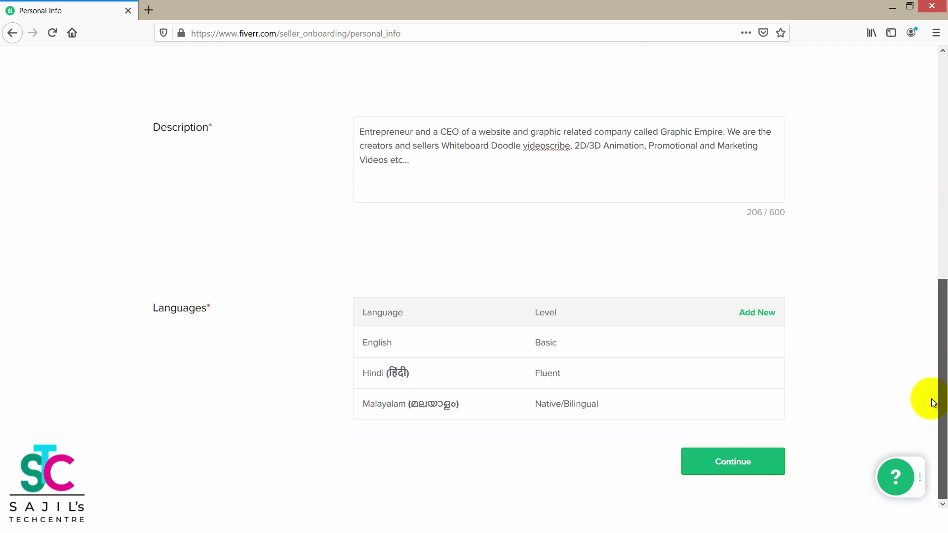
Continue from Personal Info to Professional Info, now showing 20% completion.
left_click(736, 460)
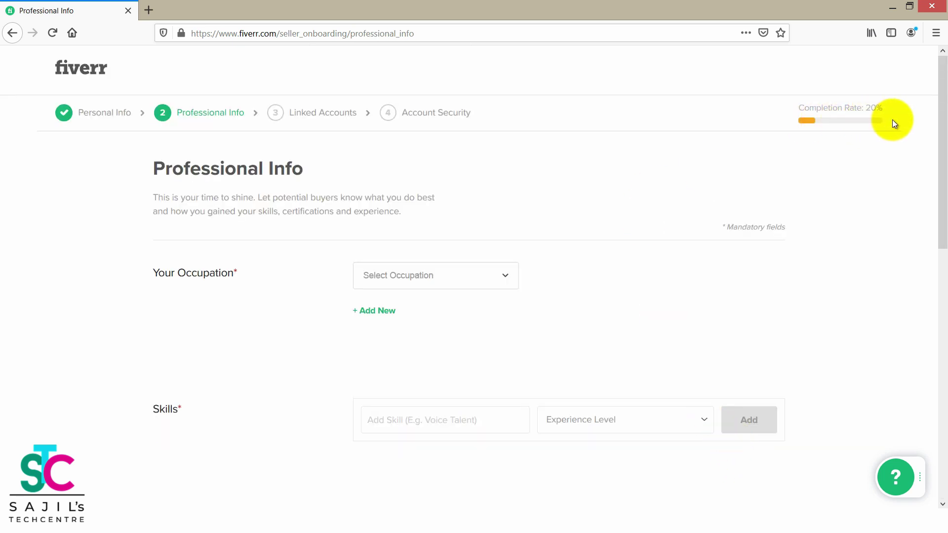
left_click_drag(797, 110, 879, 113)
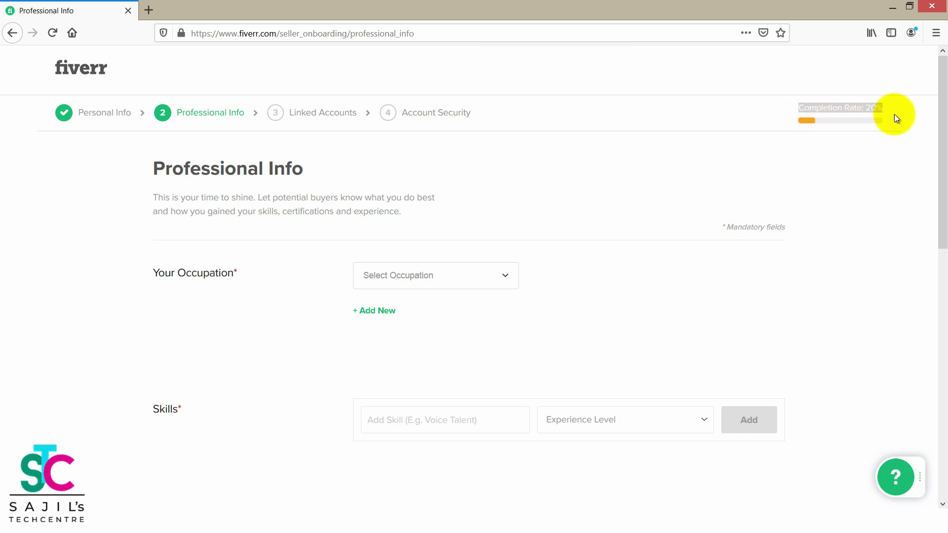
left_click(893, 114)
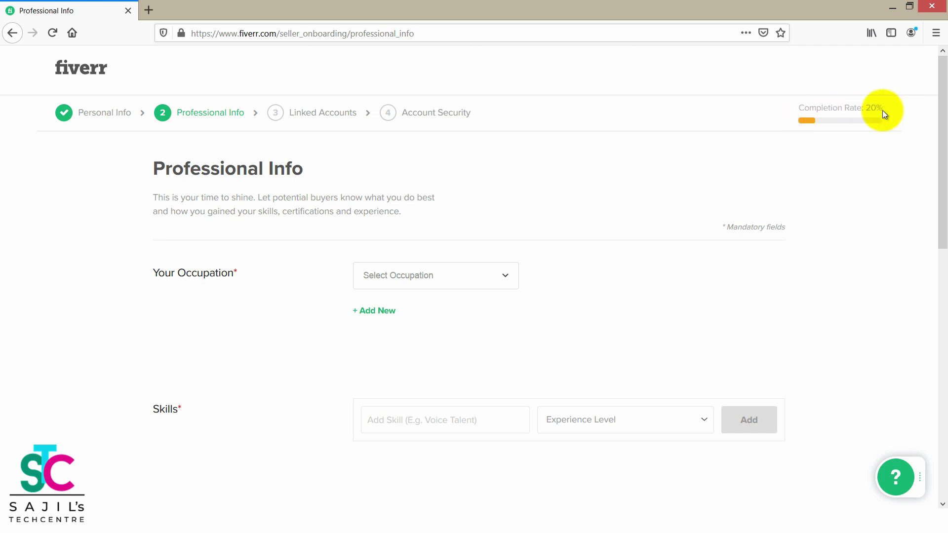
left_click_drag(943, 129, 943, 160)
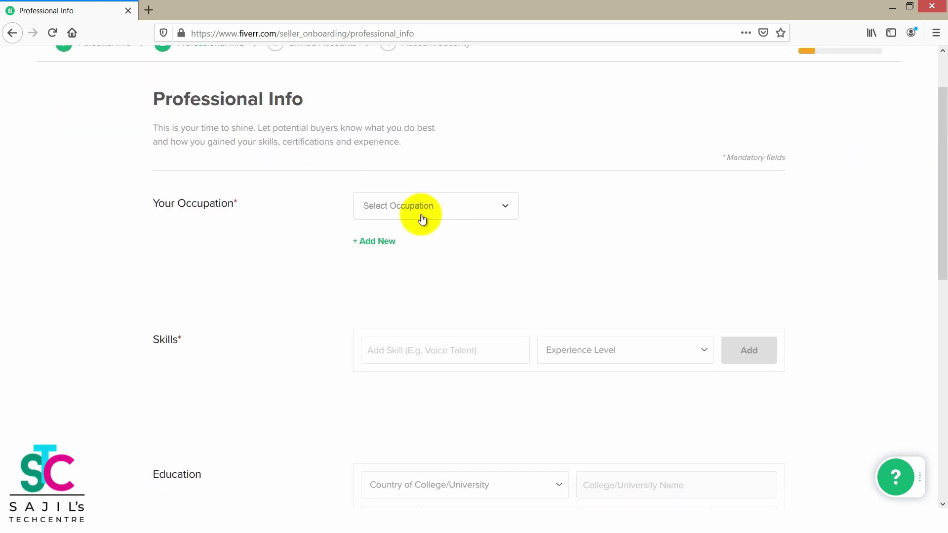
Choose Digital Marketing as the occupation.
left_click(452, 205)
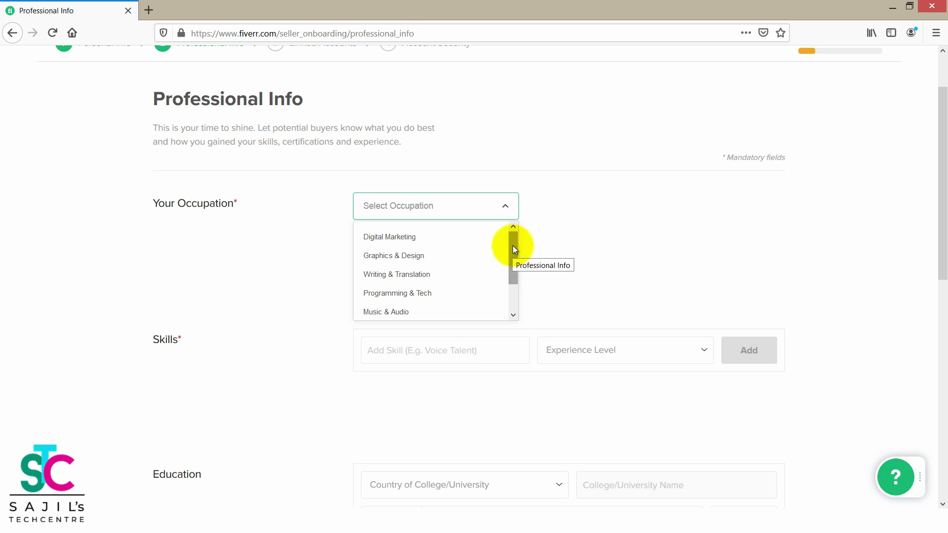
left_click_drag(512, 245, 522, 237)
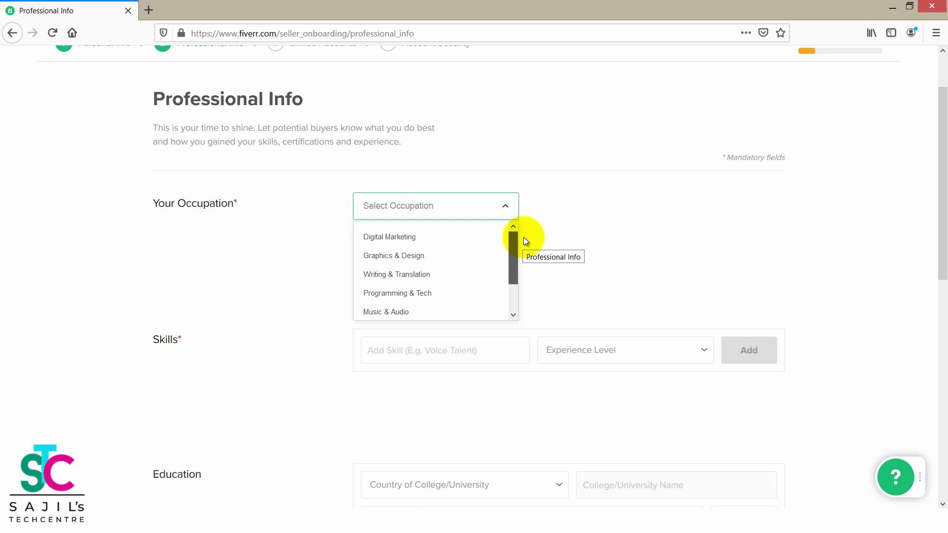
left_click(434, 236)
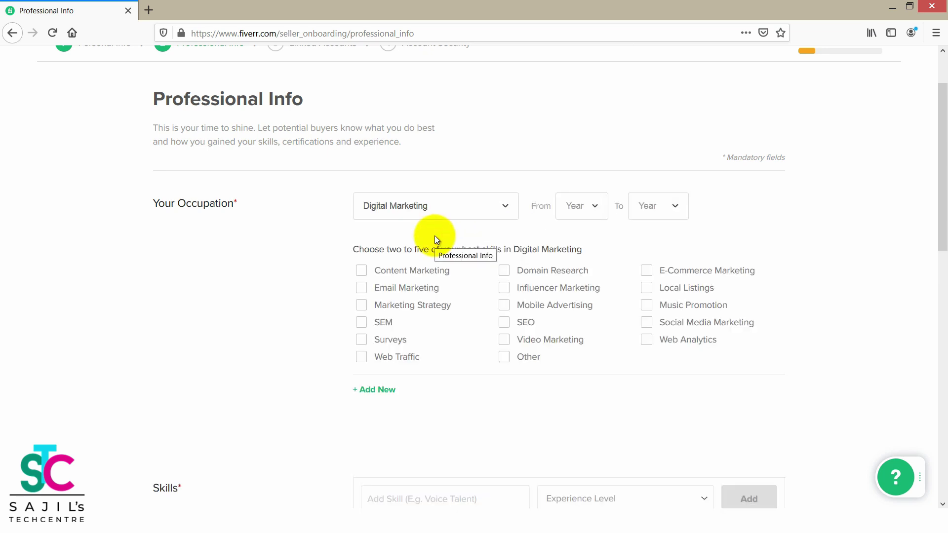
left_click(461, 216)
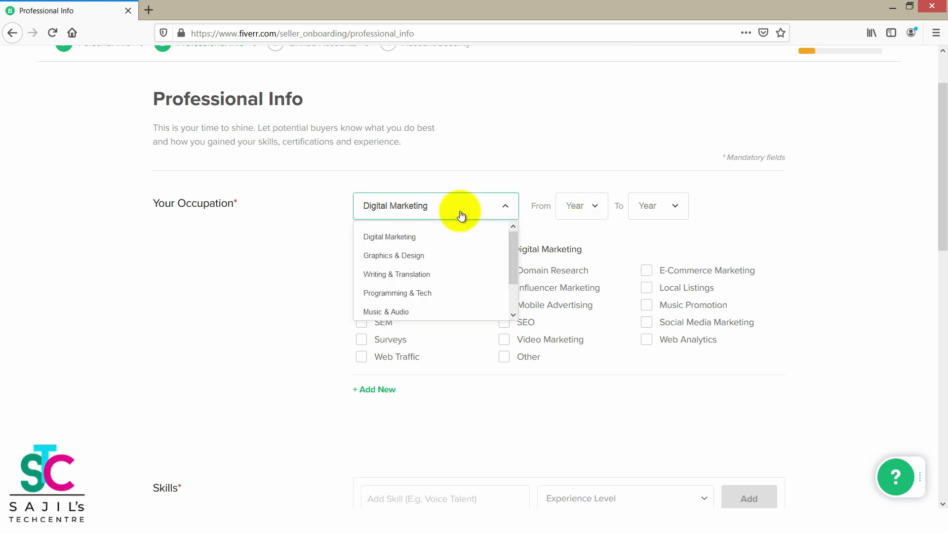
left_click(469, 143)
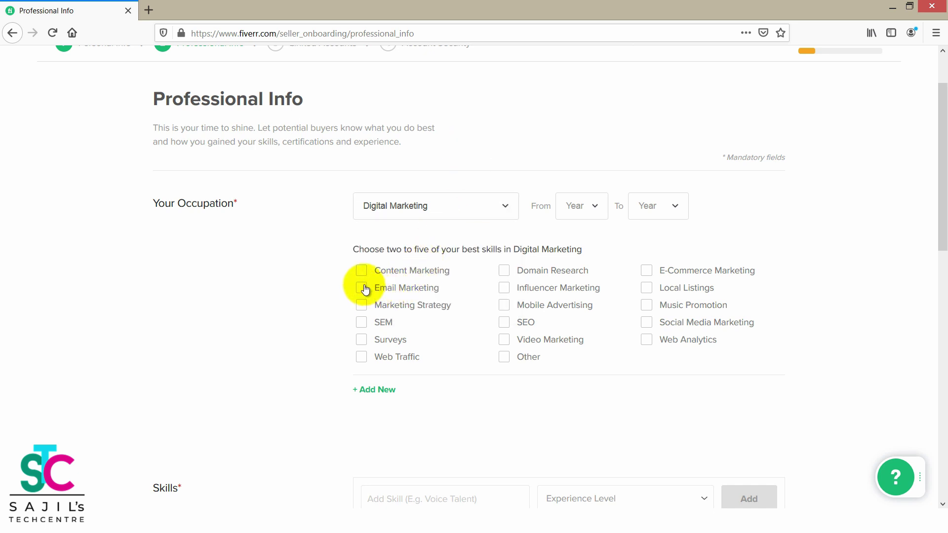
Set the occupation's years from 2019 to 2020.
left_click(594, 212)
left_click(574, 255)
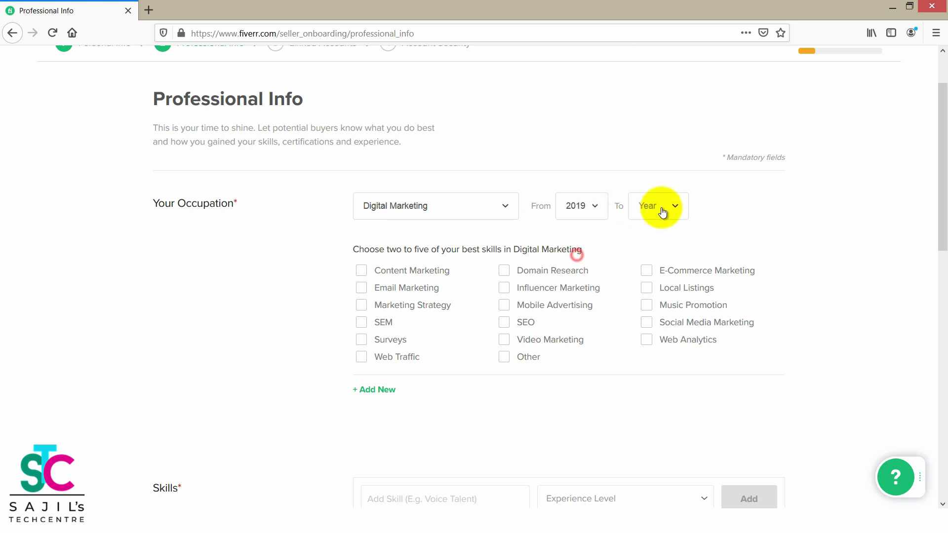
left_click(659, 207)
left_click(650, 236)
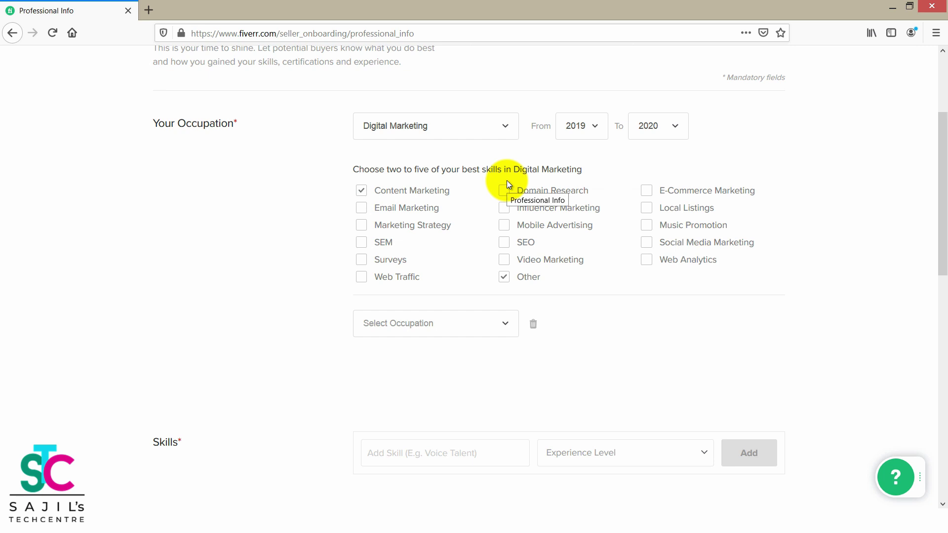
Switch the occupation to Graphics & Design, then back to Digital Marketing.
left_click(444, 133)
left_click(229, 184)
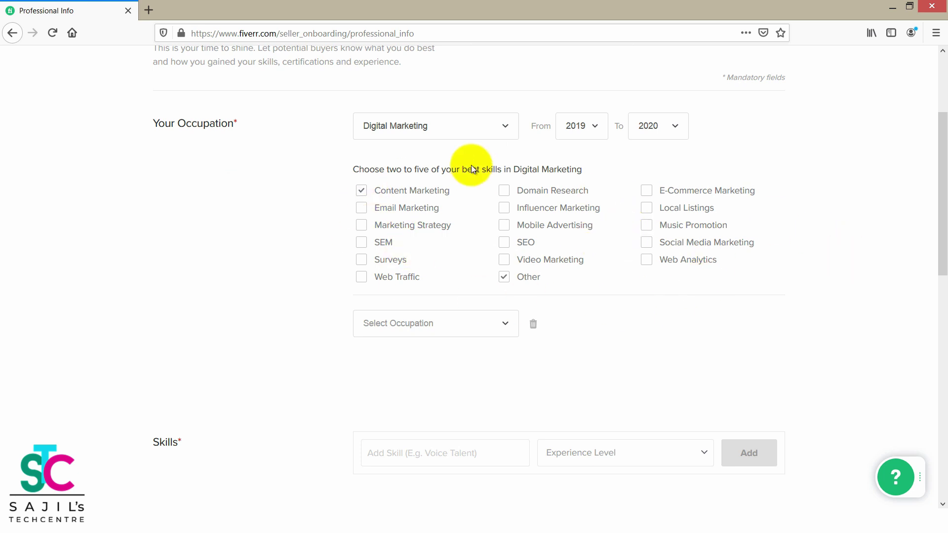
left_click(455, 135)
left_click(404, 177)
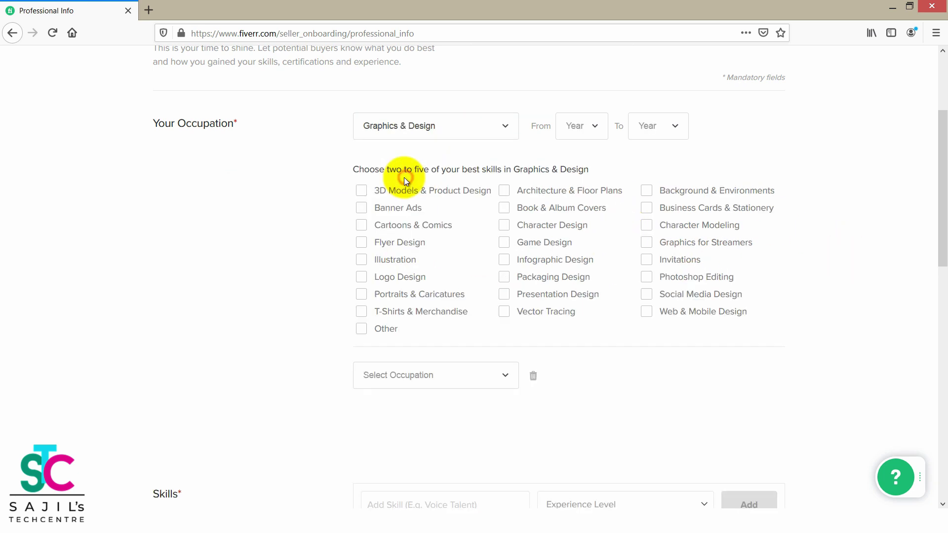
left_click(780, 317)
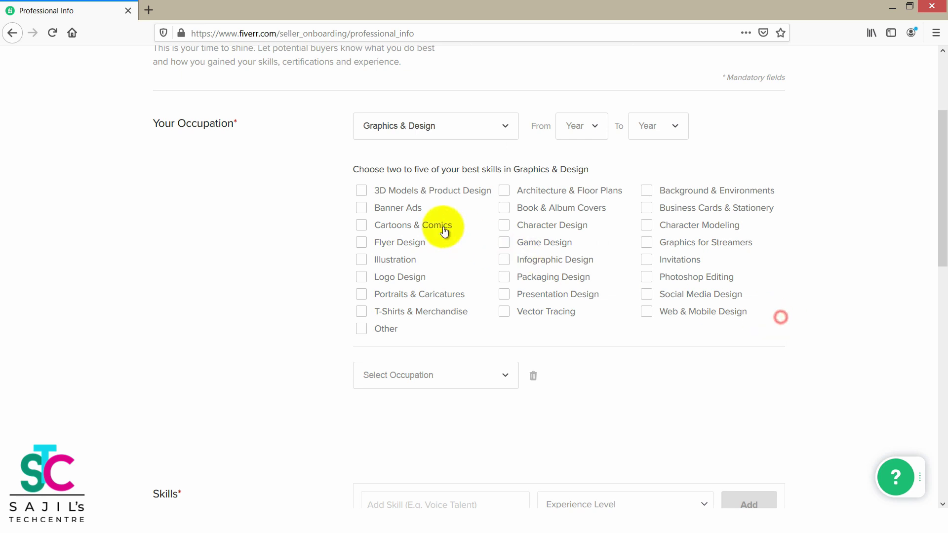
left_click(447, 133)
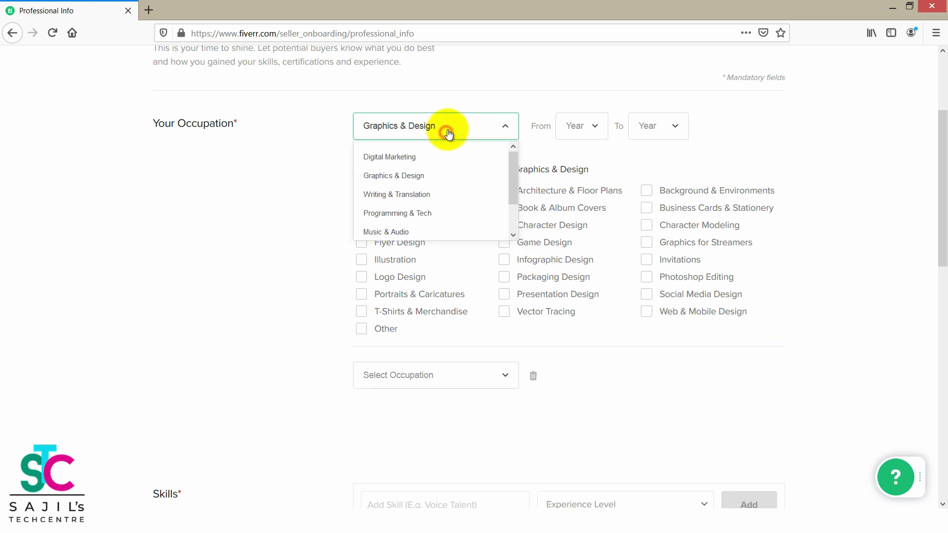
left_click(392, 156)
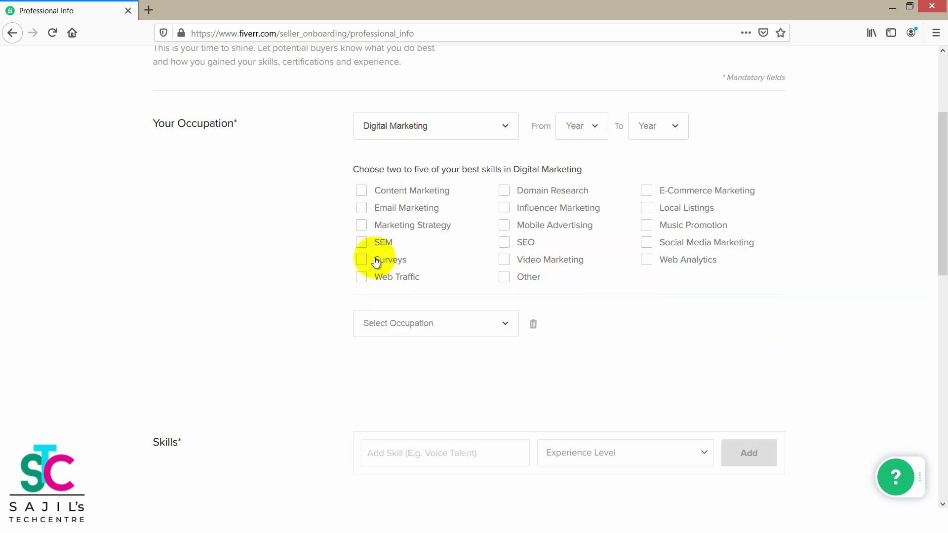
Tick Email Marketing, SEO, Influencer Marketing, Content Marketing and Web Analytics as skills.
left_click(361, 209)
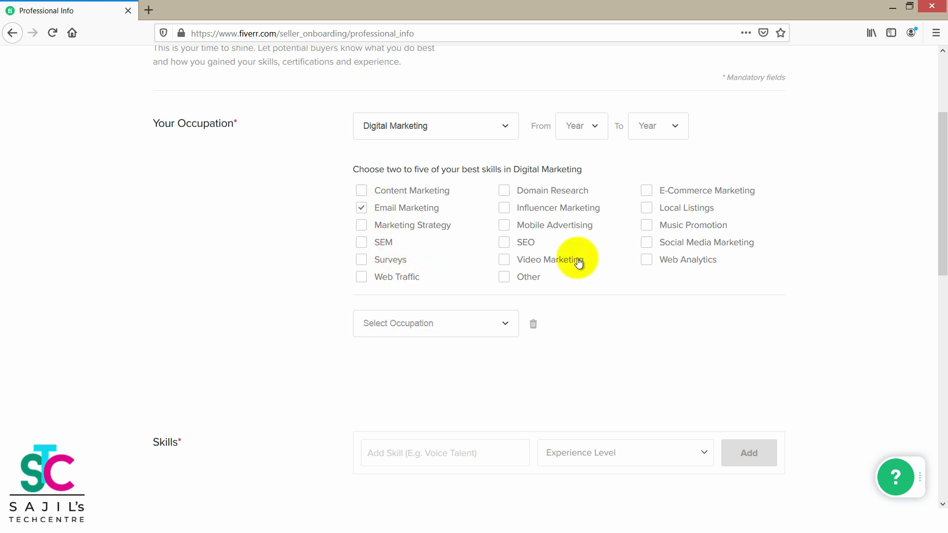
left_click(505, 243)
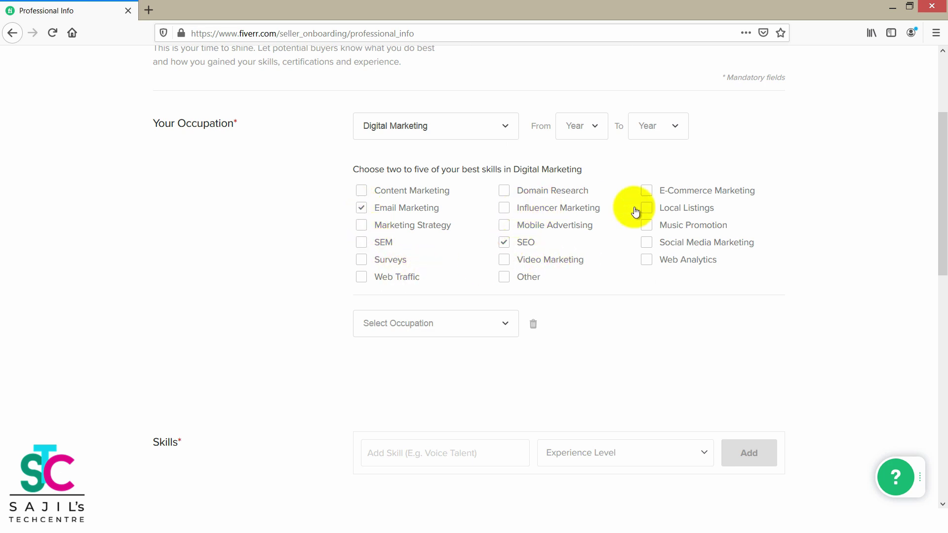
left_click(514, 209)
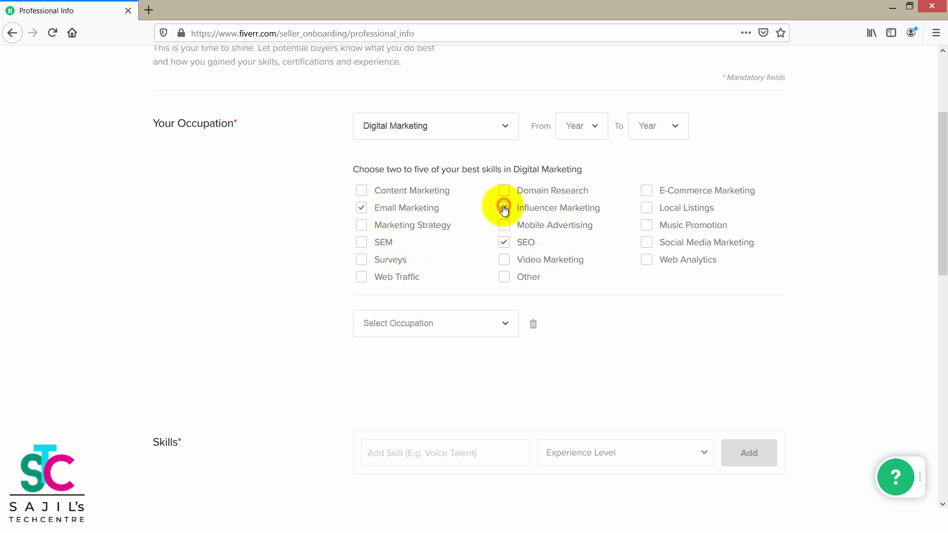
left_click(362, 192)
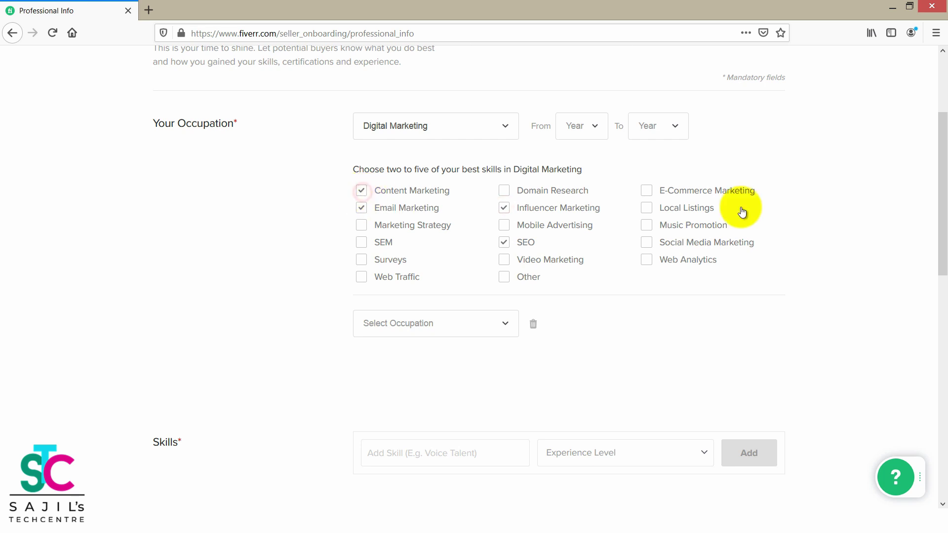
left_click(647, 260)
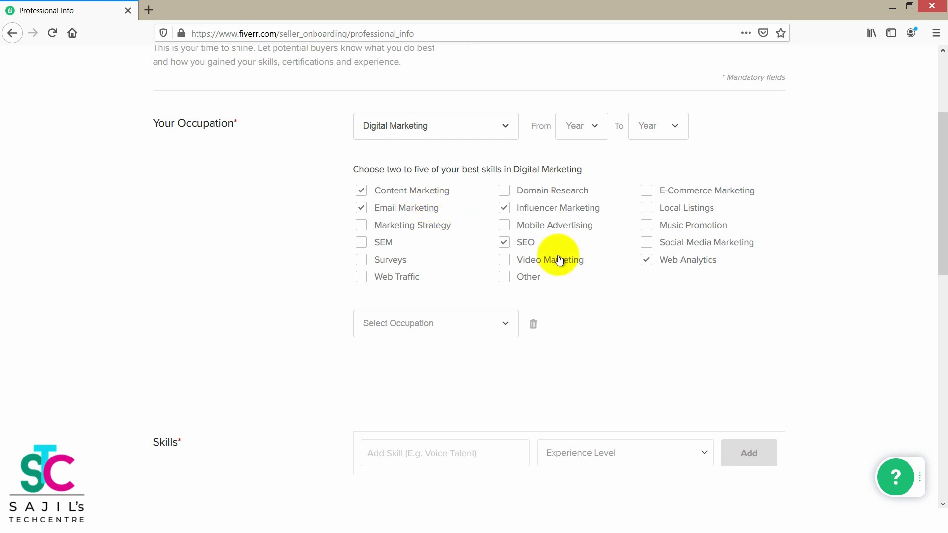
scroll(787, 298, "down", 2)
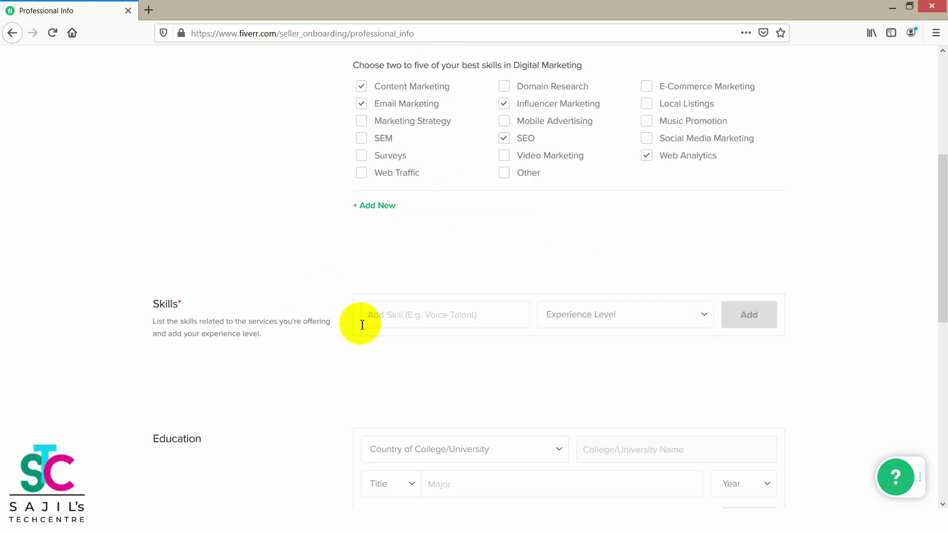
Add the Data Entry skill at Expert level and open a blank row for another skill.
left_click(419, 325)
type("Data")
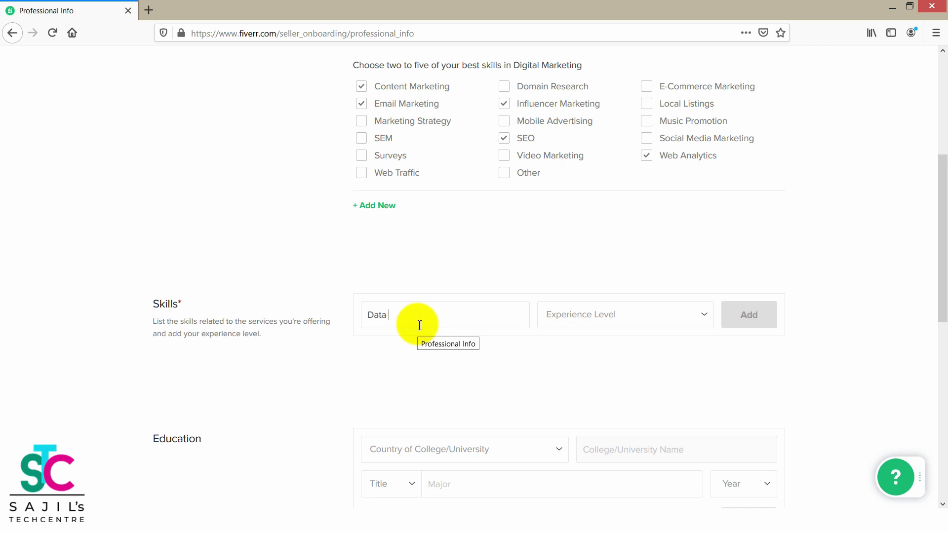
type(" Entry")
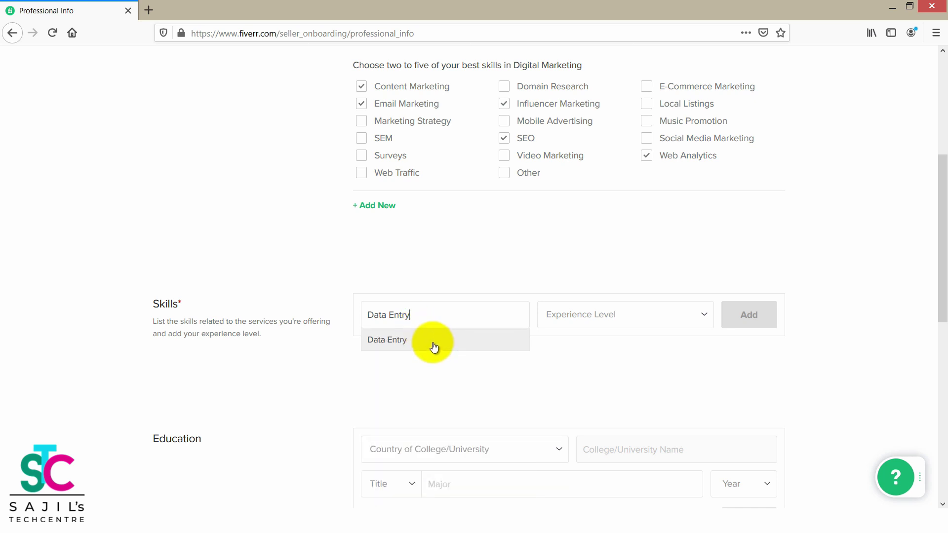
left_click(433, 345)
left_click(605, 321)
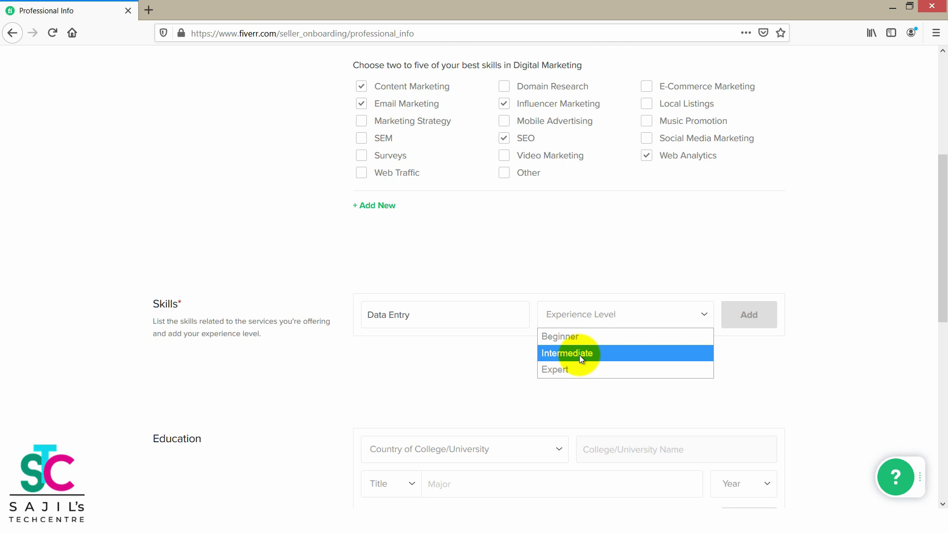
left_click(570, 367)
left_click(588, 321)
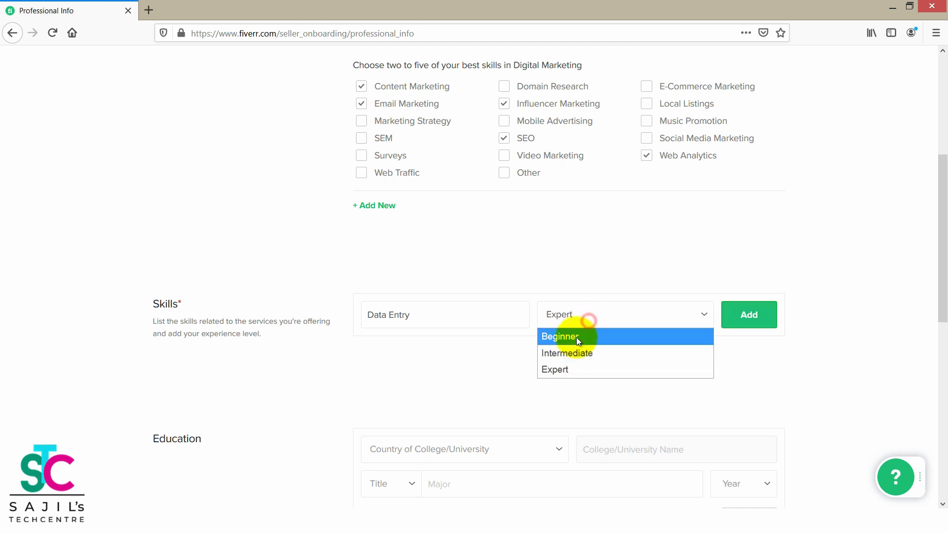
left_click(577, 258)
left_click(582, 311)
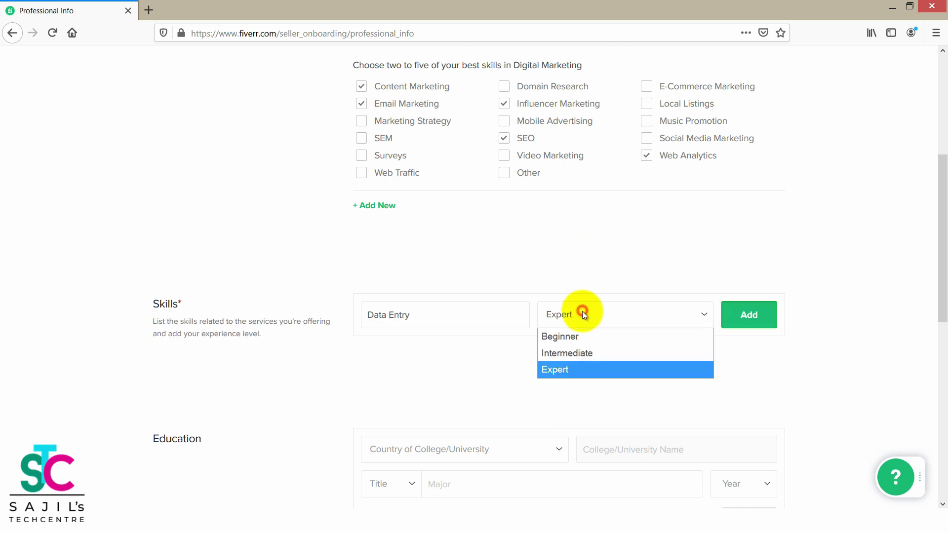
left_click(600, 263)
left_click_drag(937, 212, 936, 258)
left_click(759, 209)
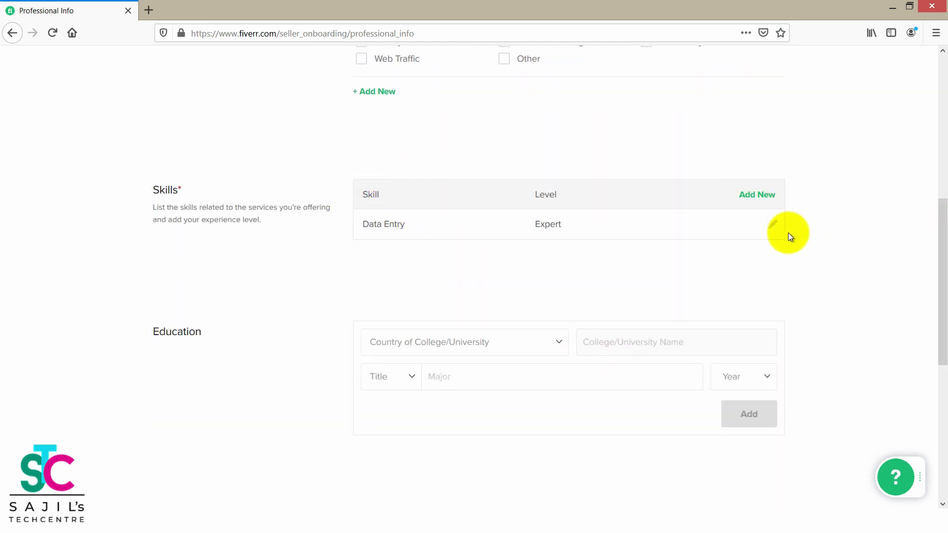
left_click(758, 196)
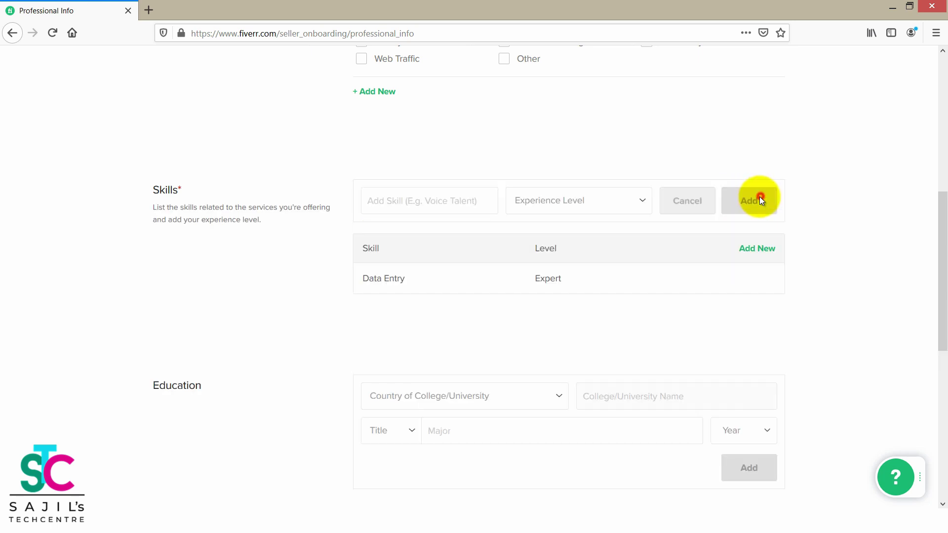
Add the Graphicsdesign skill at Intermediate experience level.
left_click(436, 201)
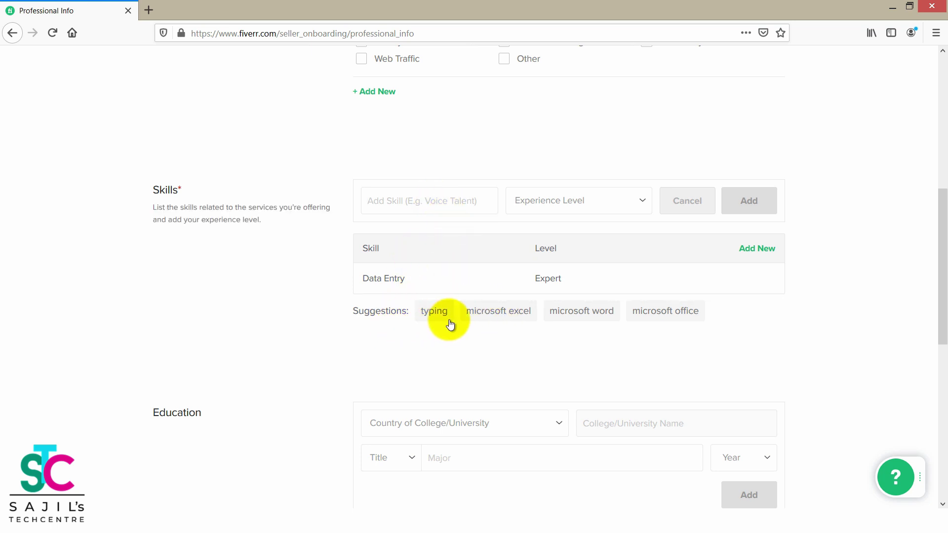
left_click(665, 312)
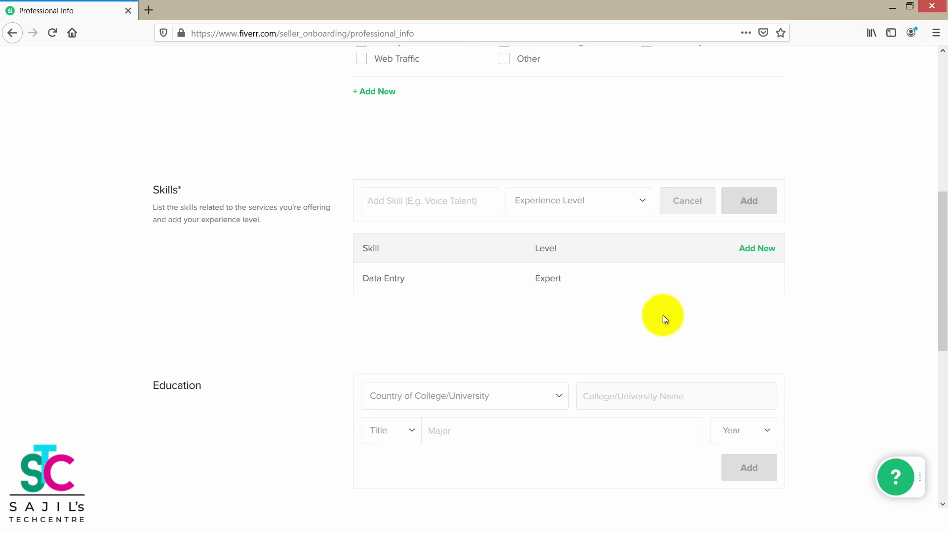
left_click(429, 201)
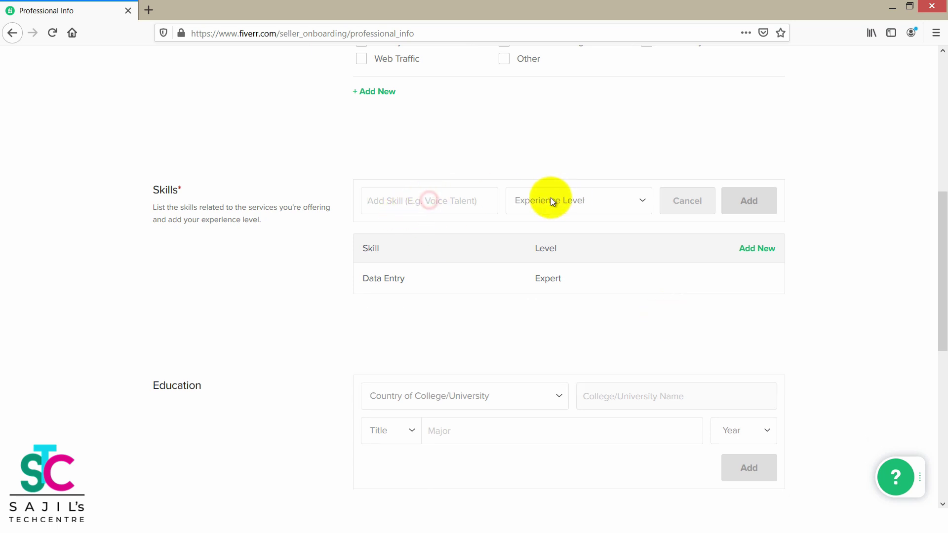
left_click(551, 200)
left_click(528, 220)
left_click(473, 202)
type("Graphic")
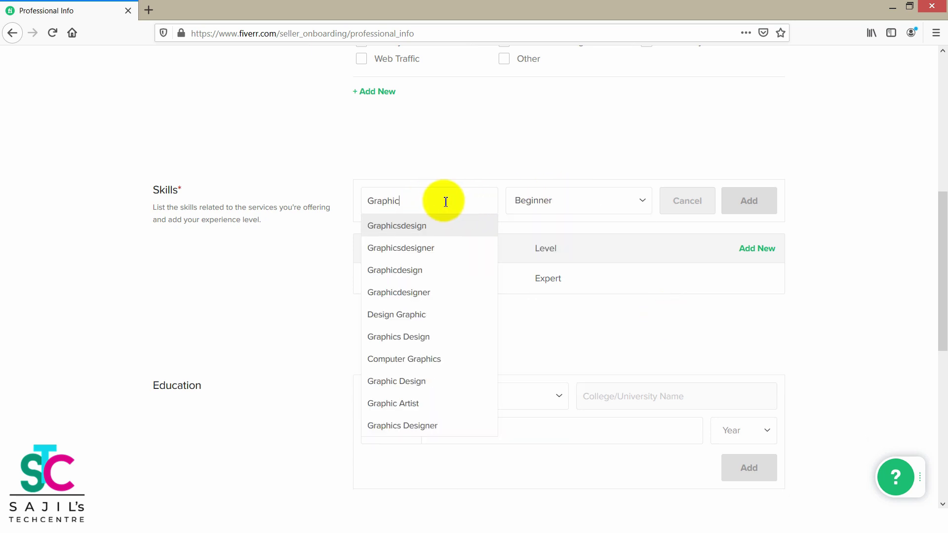
left_click(406, 226)
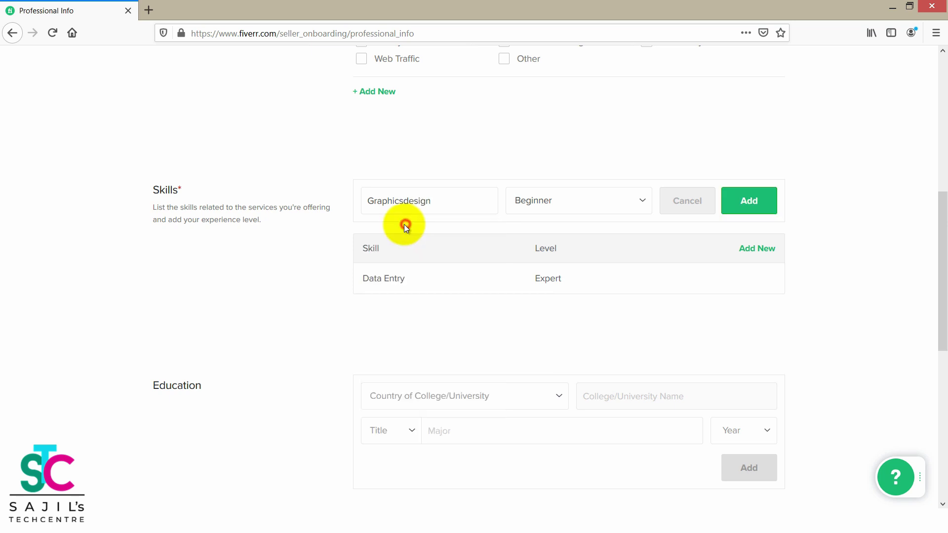
left_click(554, 202)
left_click(539, 240)
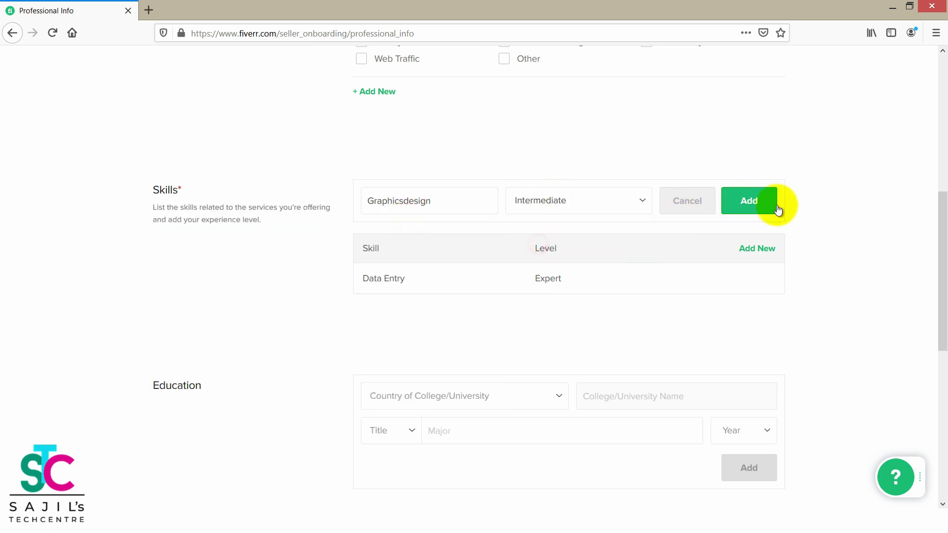
left_click(755, 204)
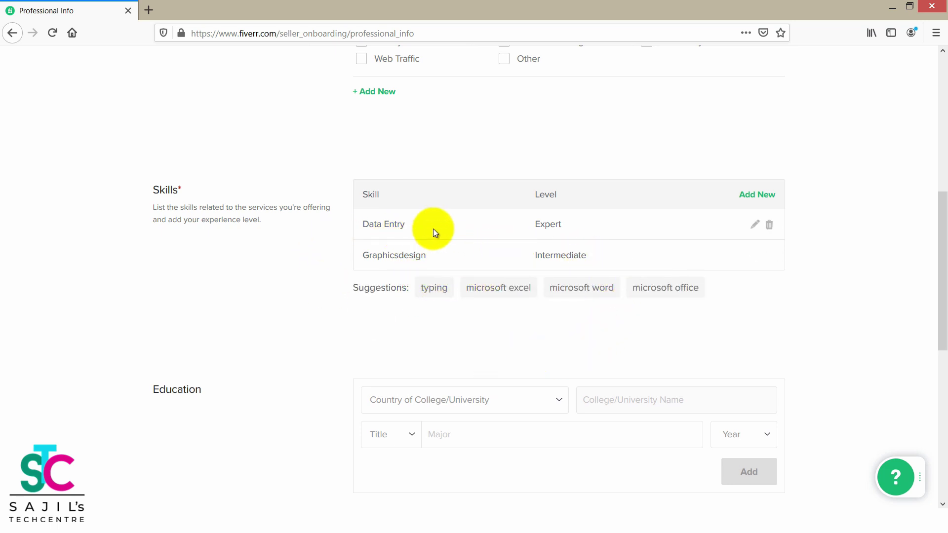
Add the Web Research skill at Intermediate experience level.
left_click(756, 195)
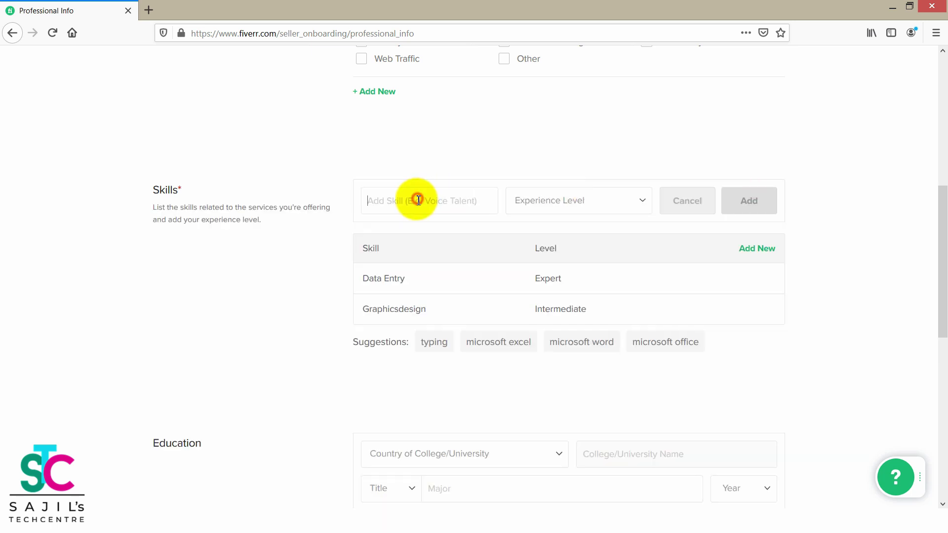
type("We")
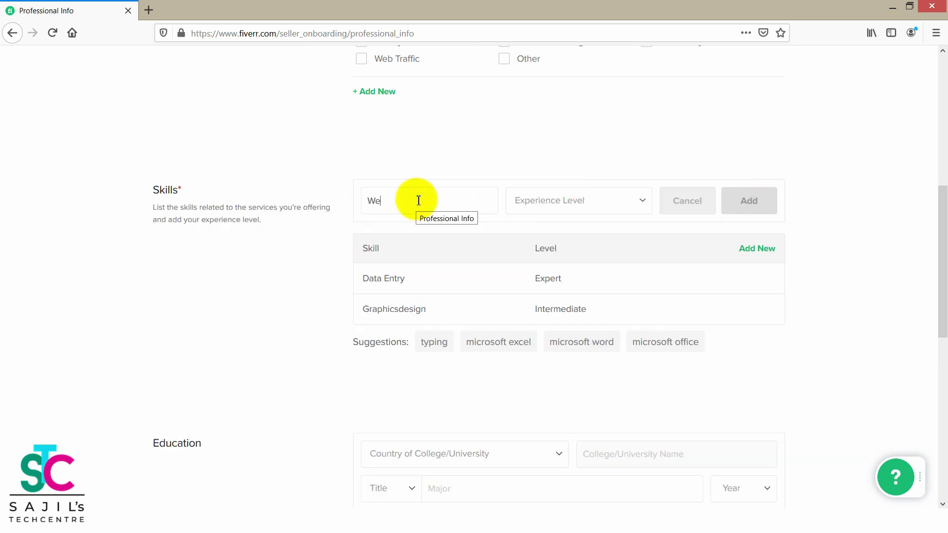
type("b Resea")
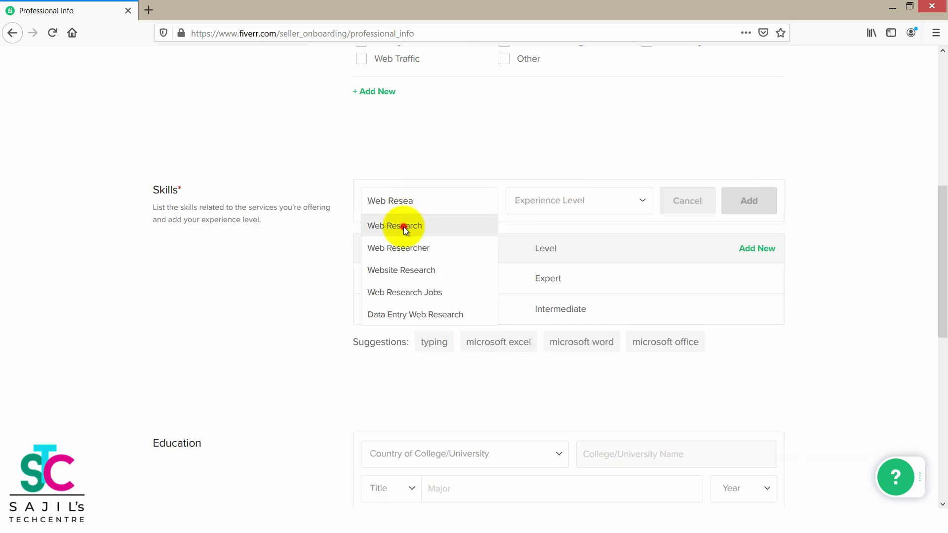
left_click(404, 227)
left_click(549, 199)
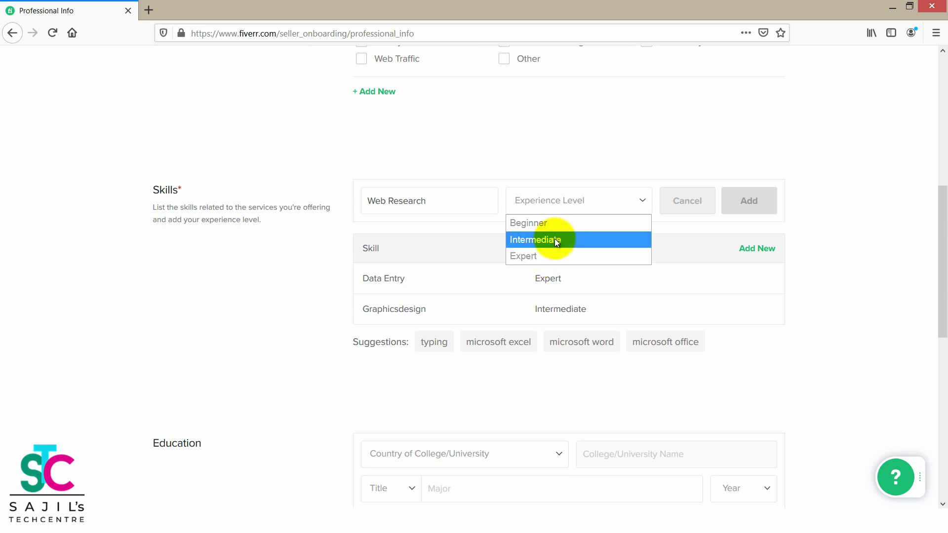
left_click(555, 239)
left_click(754, 205)
left_click_drag(941, 205, 940, 293)
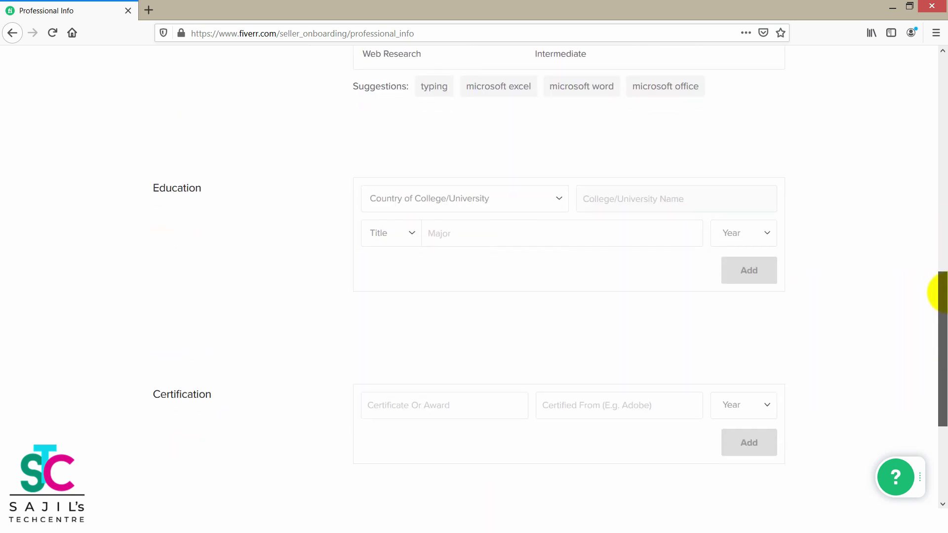
Enter India, Mahatma Gandhi University and a Bcommerce degree for the education entry.
left_click(443, 197)
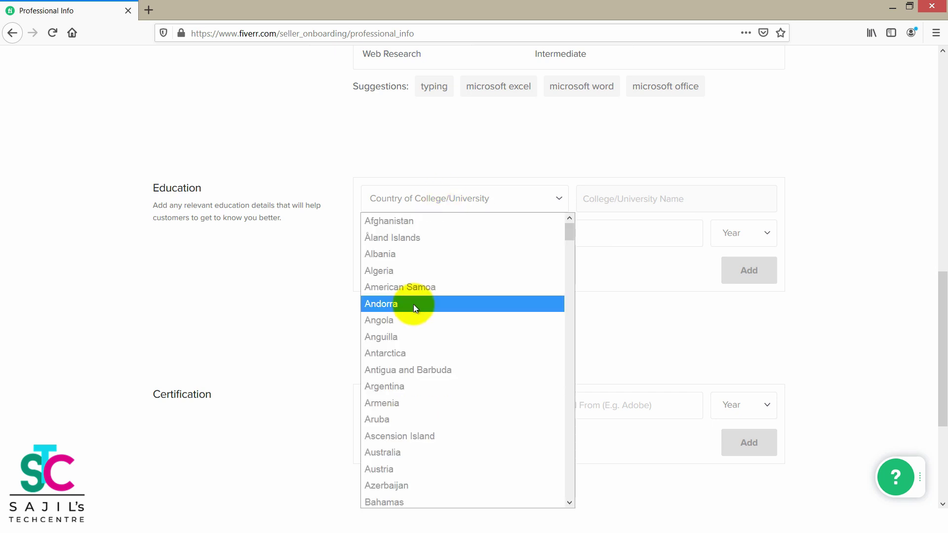
type("in")
key("Return")
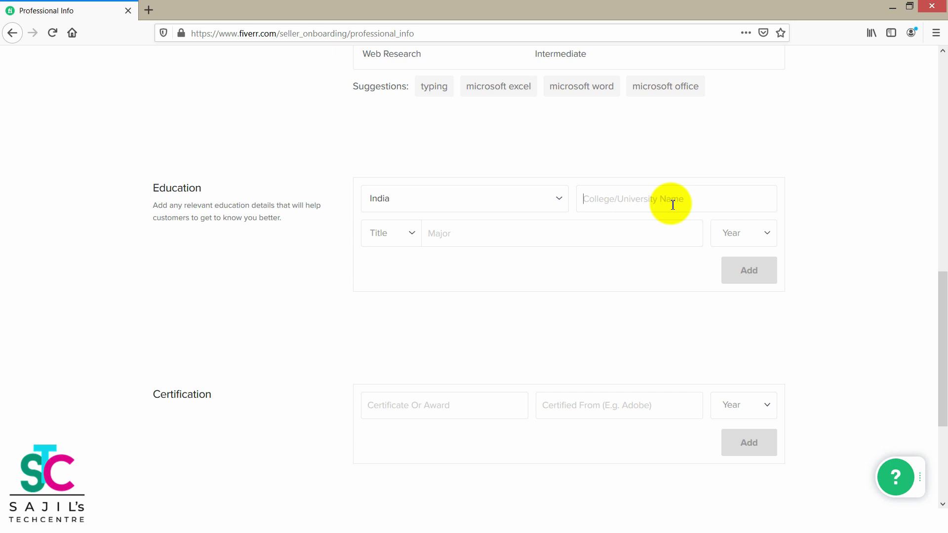
type("ahatm")
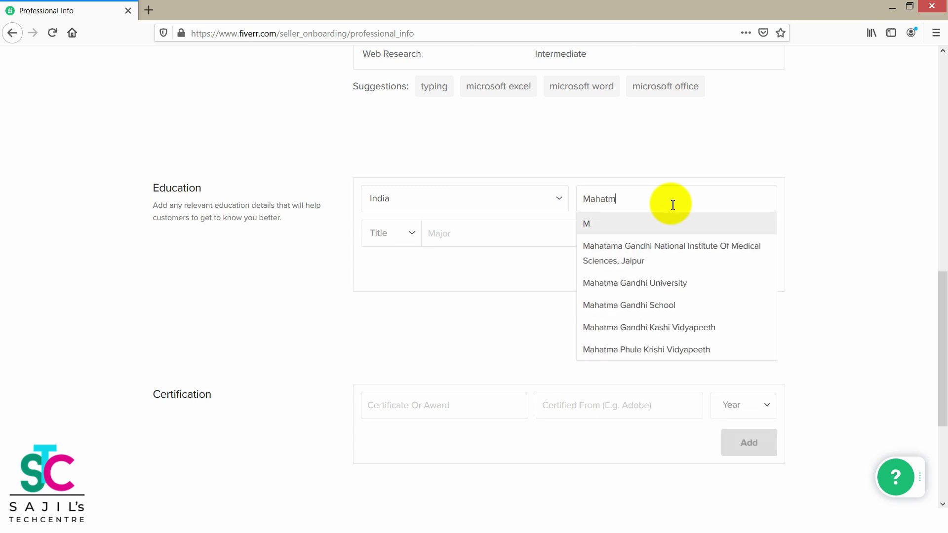
left_click(678, 286)
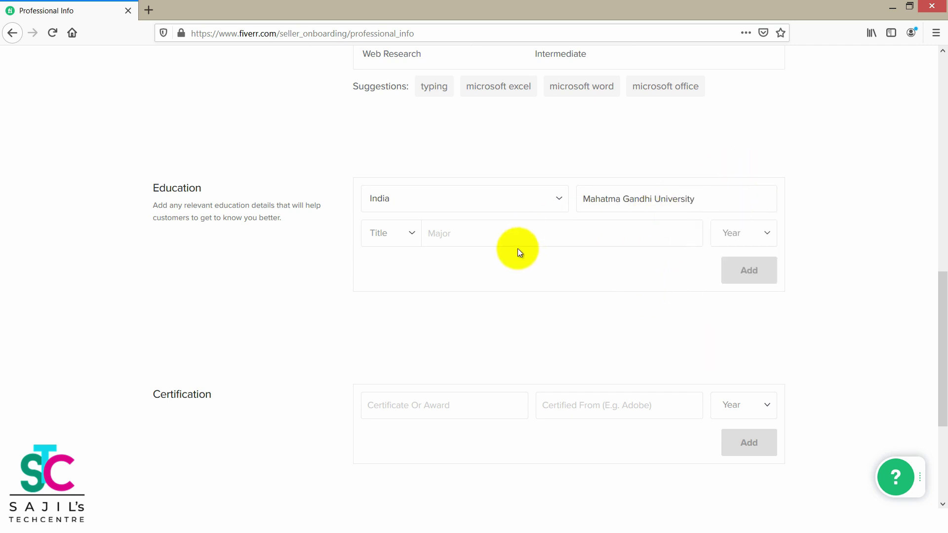
left_click(505, 242)
type("B")
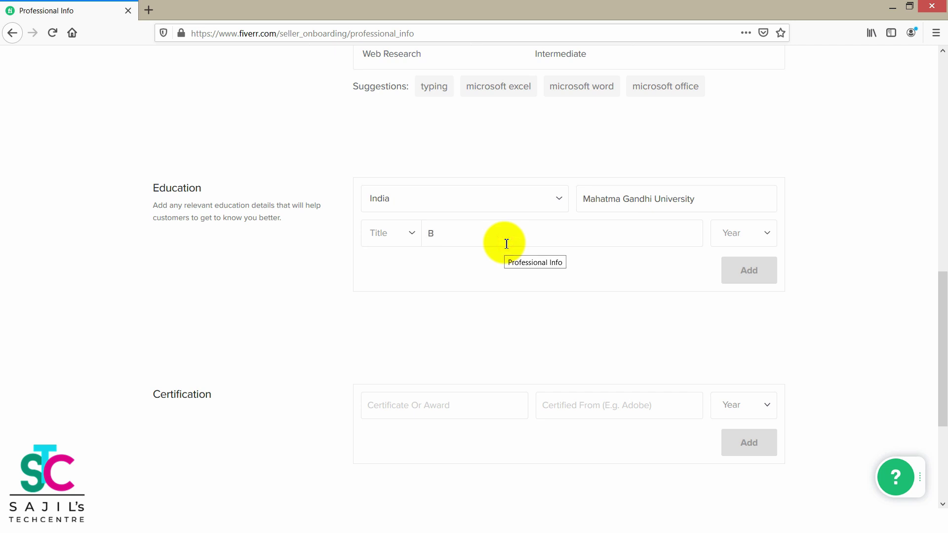
type("com")
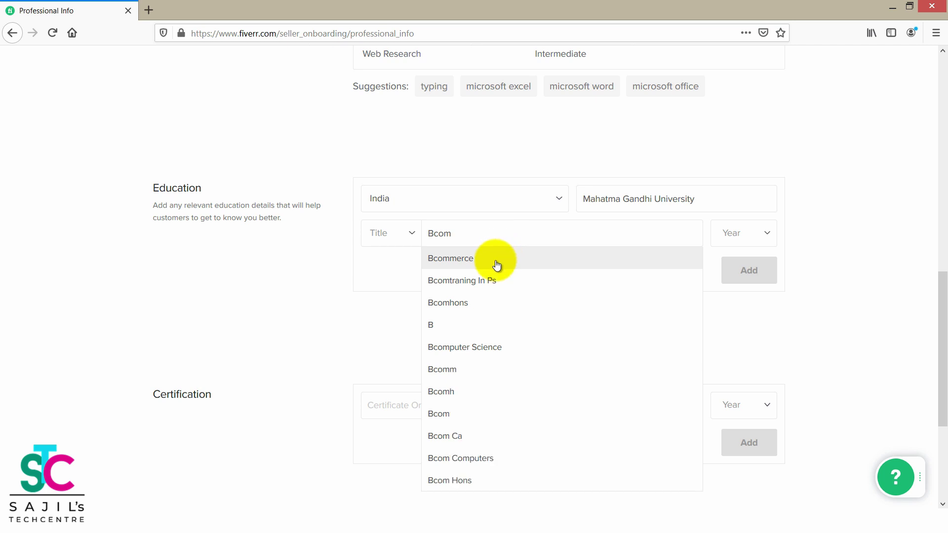
left_click(496, 260)
Set the graduation year to 2005 and add the degree to Education.
left_click(740, 238)
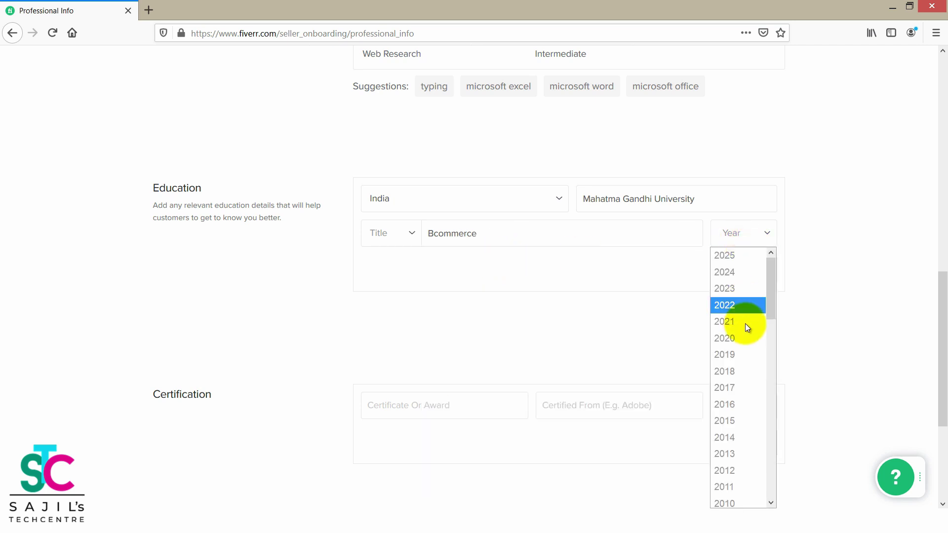
scroll(745, 324, "down", 5)
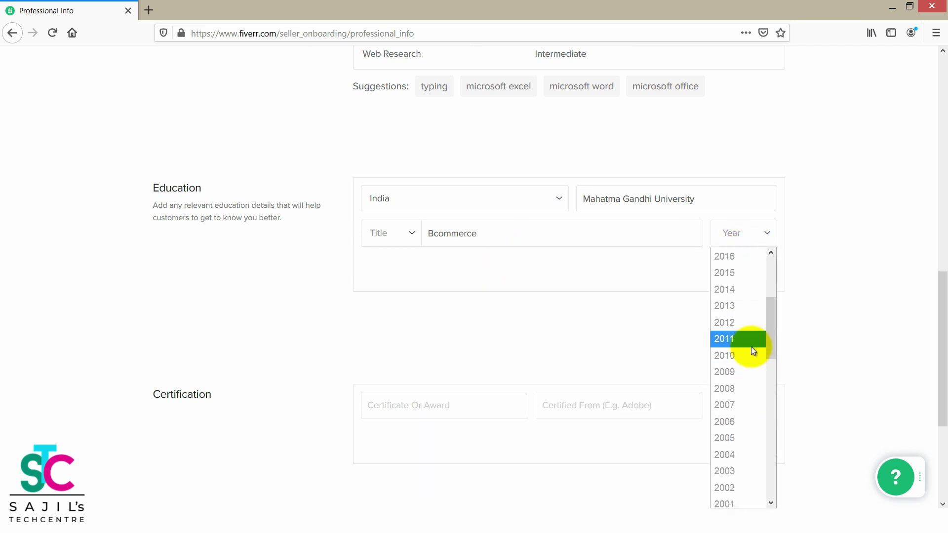
key("Down")
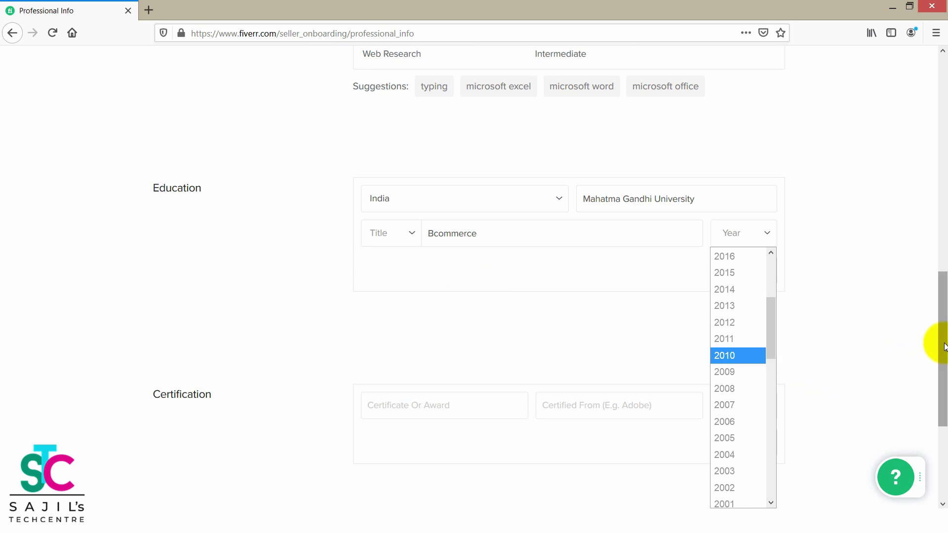
scroll(944, 346, "down", 1)
left_click(754, 203)
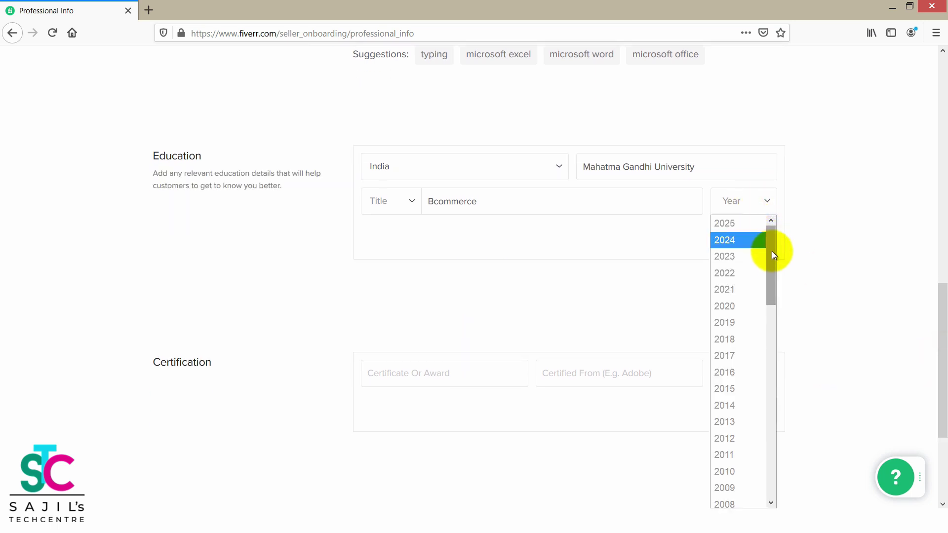
scroll(771, 254, "down", 3)
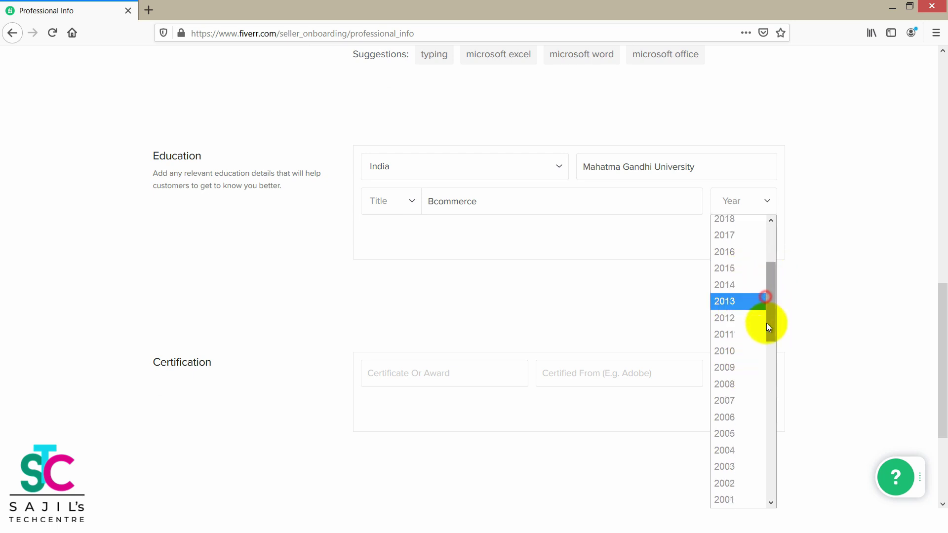
left_click_drag(771, 319, 773, 341)
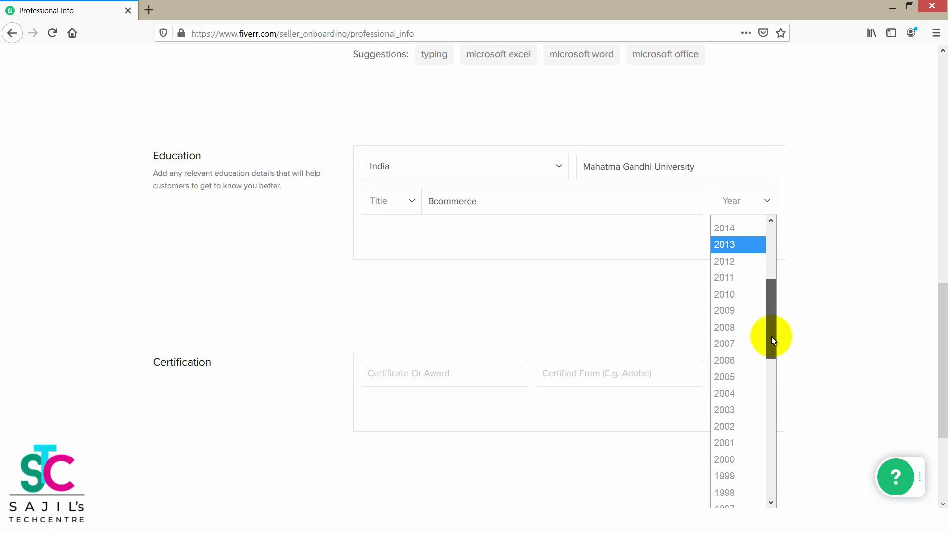
left_click(762, 379)
left_click(744, 239)
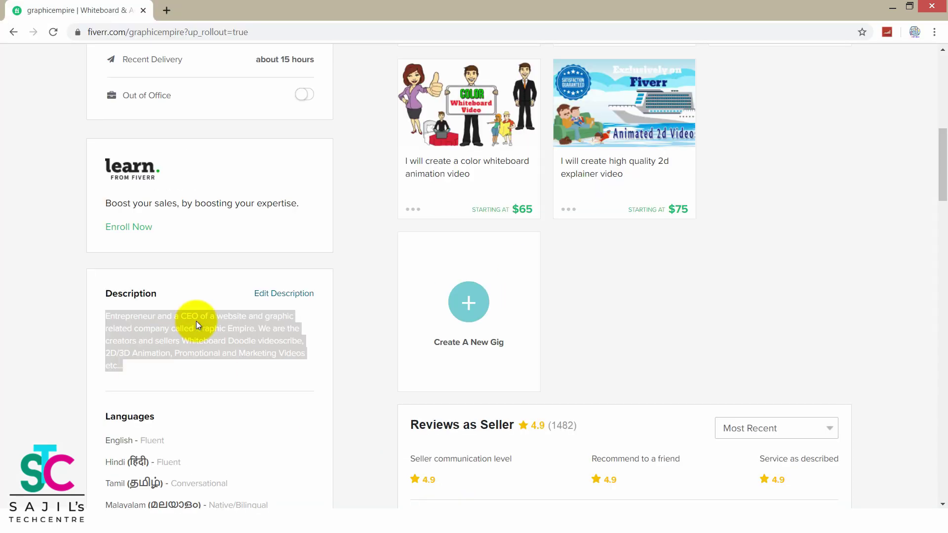
scroll(197, 325, "down", 5)
scroll(205, 311, "up", 3)
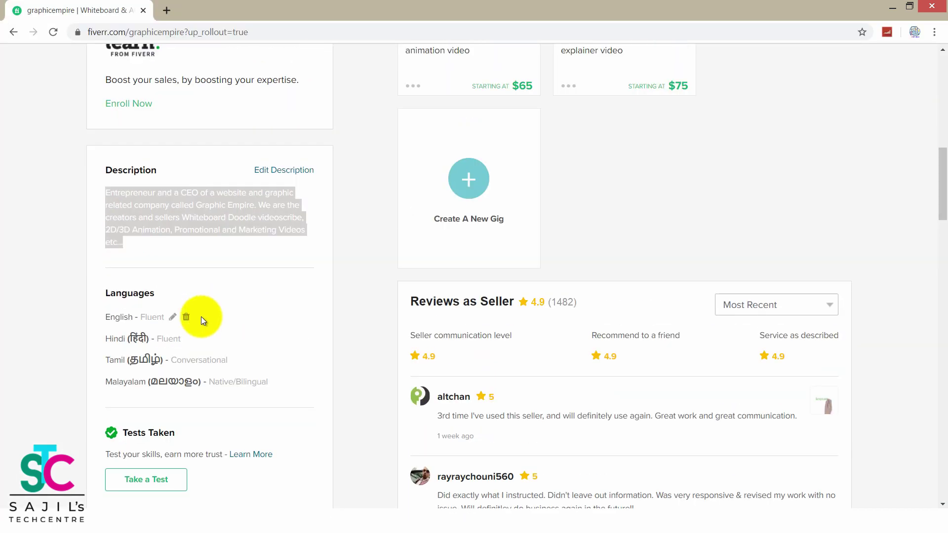
left_click_drag(104, 315, 271, 401)
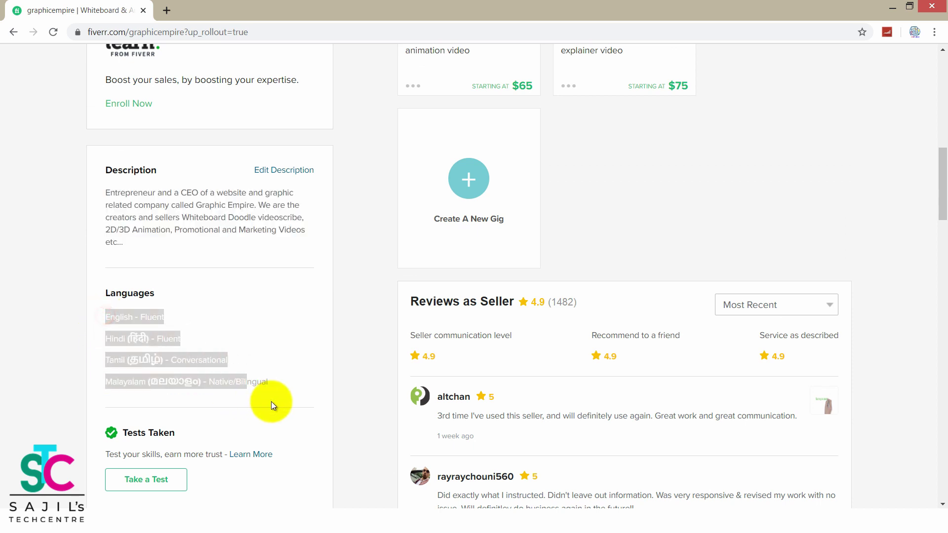
scroll(303, 320, "down", 12)
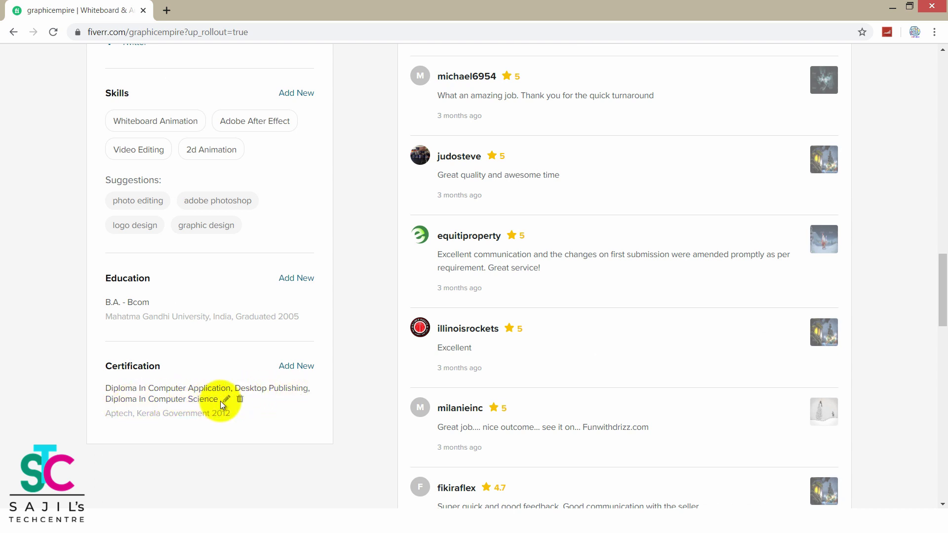
left_click_drag(264, 403, 105, 381)
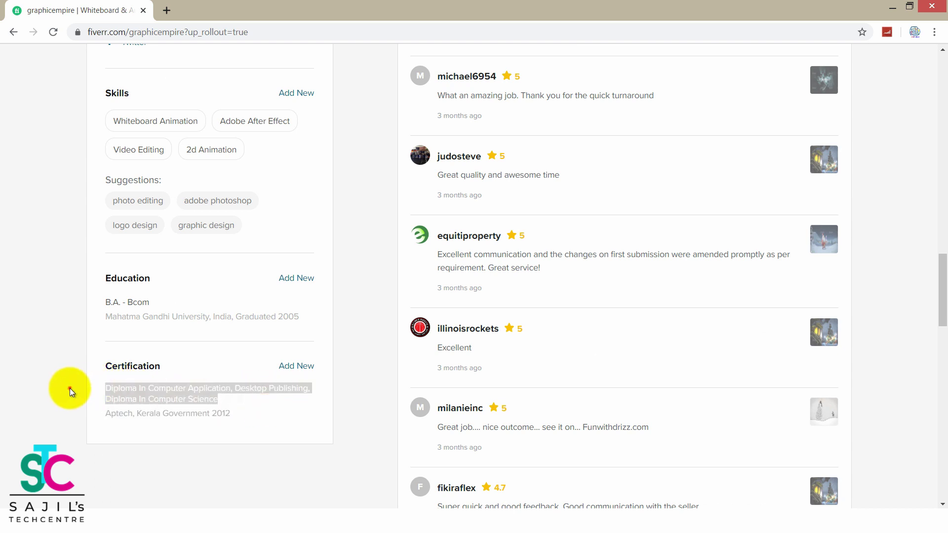
left_click(69, 387)
left_click(106, 386)
left_click_drag(177, 396, 237, 401)
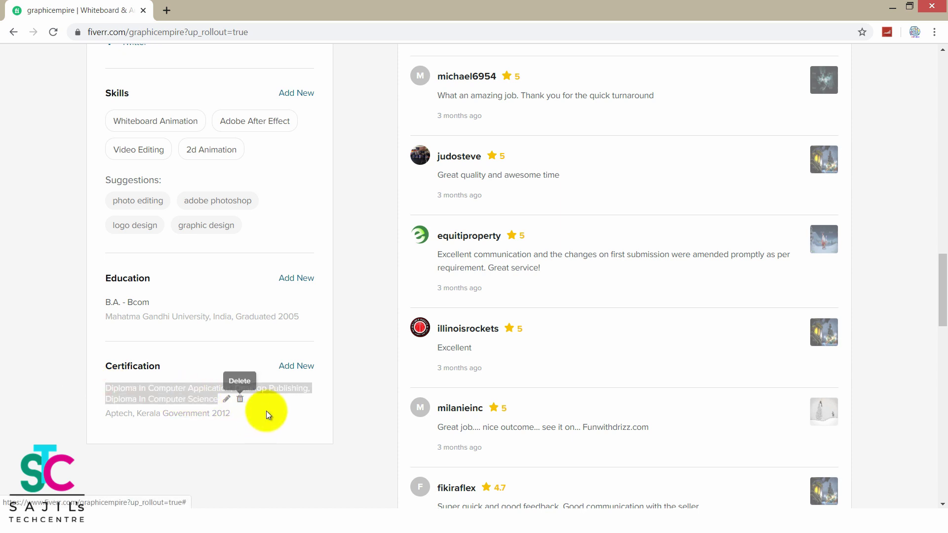
left_click(250, 420)
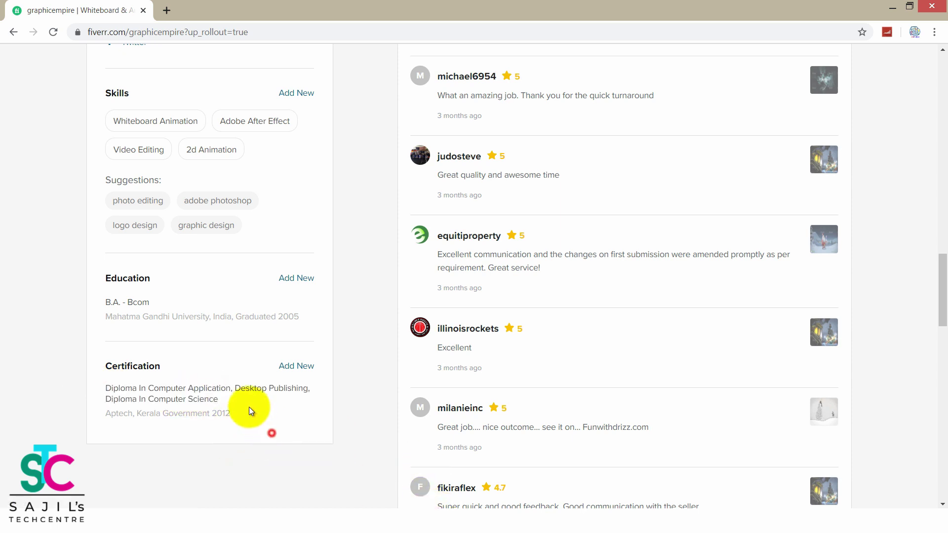
mouse_move(241, 403)
left_click_drag(257, 403, 74, 381)
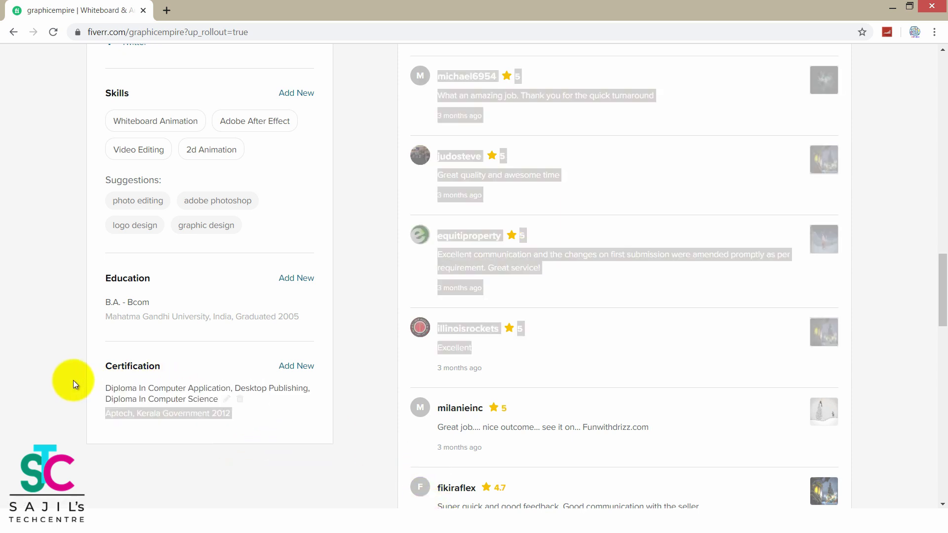
left_click(72, 381)
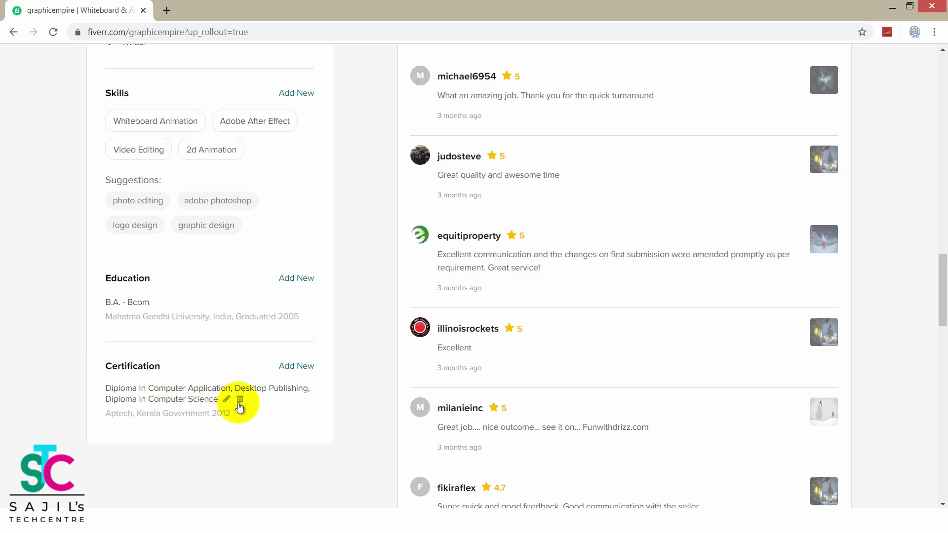
left_click_drag(263, 402, 99, 385)
left_click(415, 521)
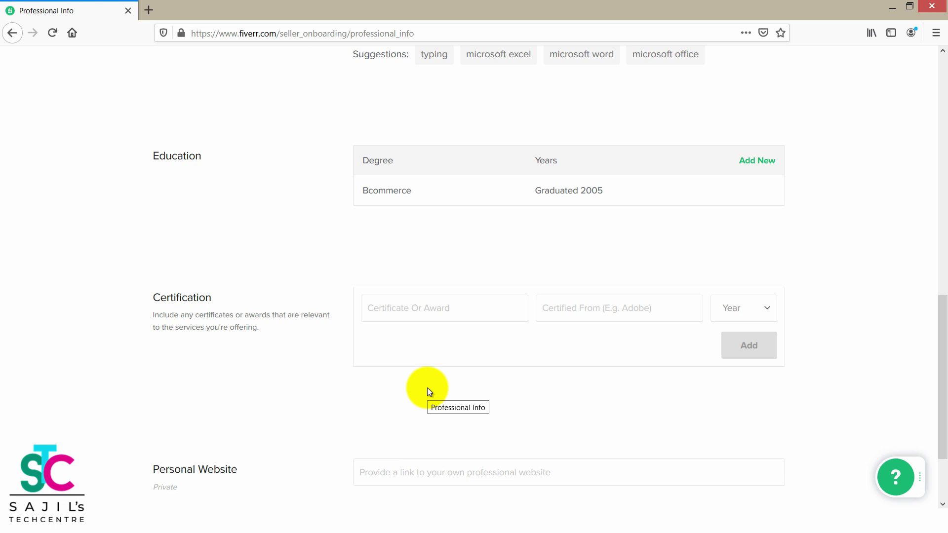
scroll(425, 413, "down", 2)
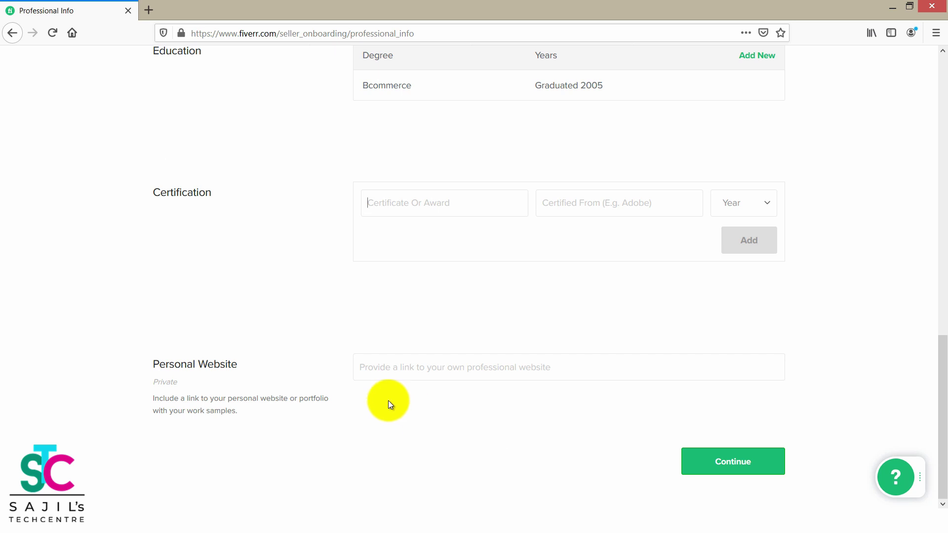
left_click(375, 370)
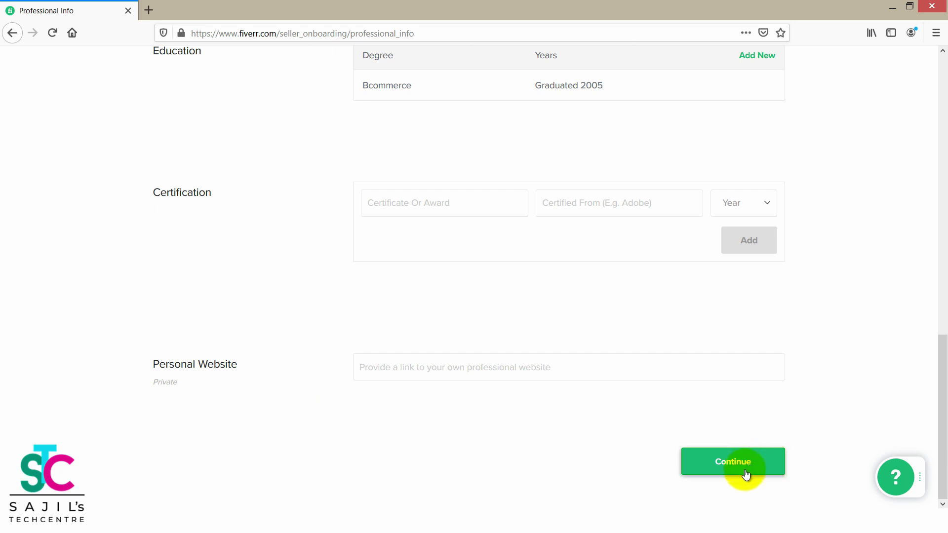
left_click_drag(945, 399, 945, 395)
mouse_move(249, 169)
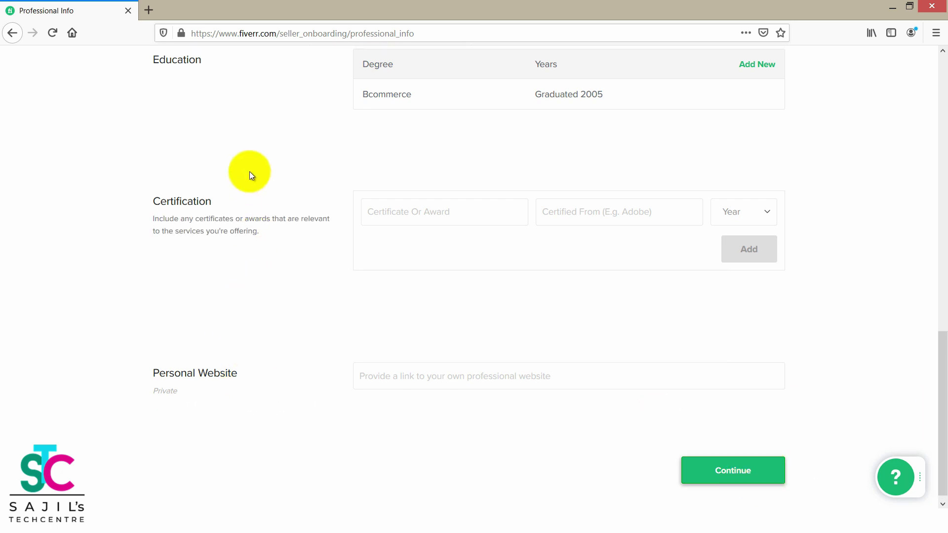
Set the Digital Marketing occupation years from 2017 to 2020 and continue to Linked Accounts.
left_click(712, 467)
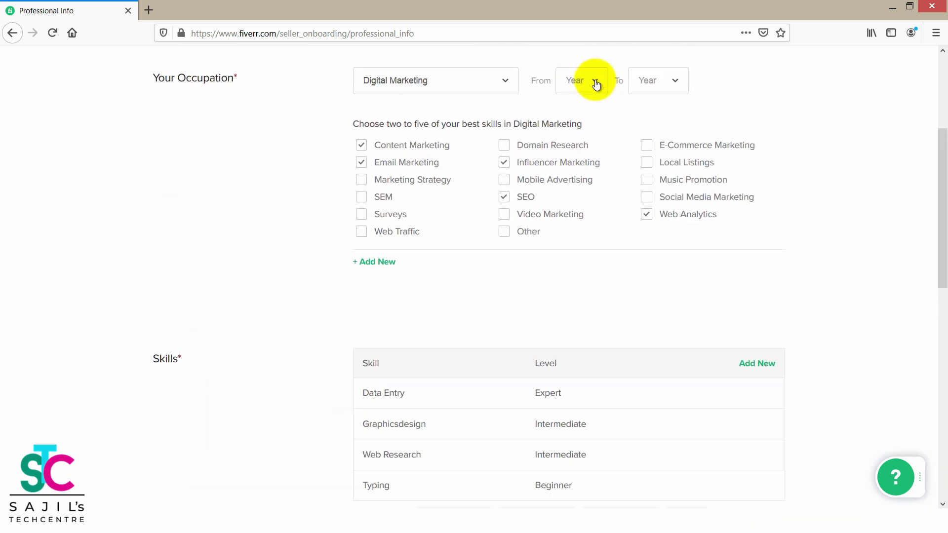
left_click(592, 84)
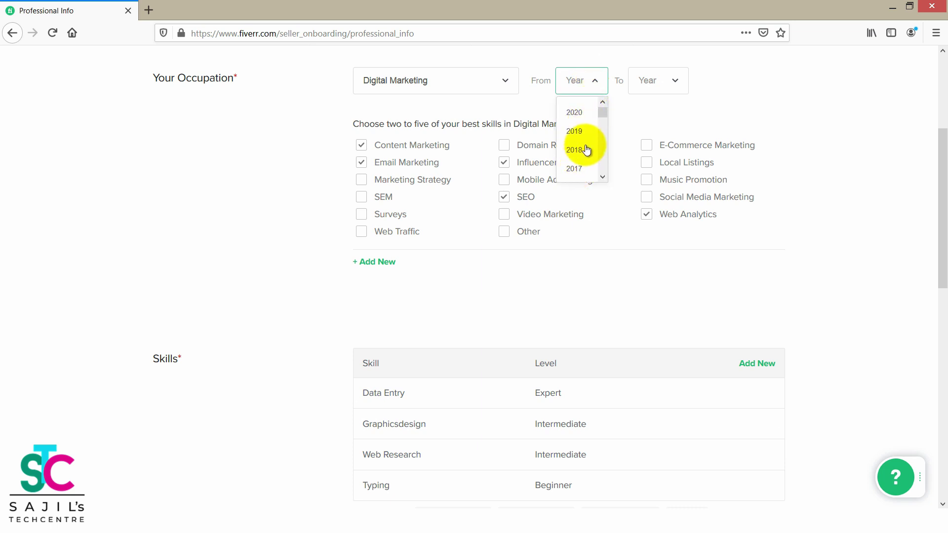
left_click(577, 149)
left_click(594, 88)
left_click(576, 165)
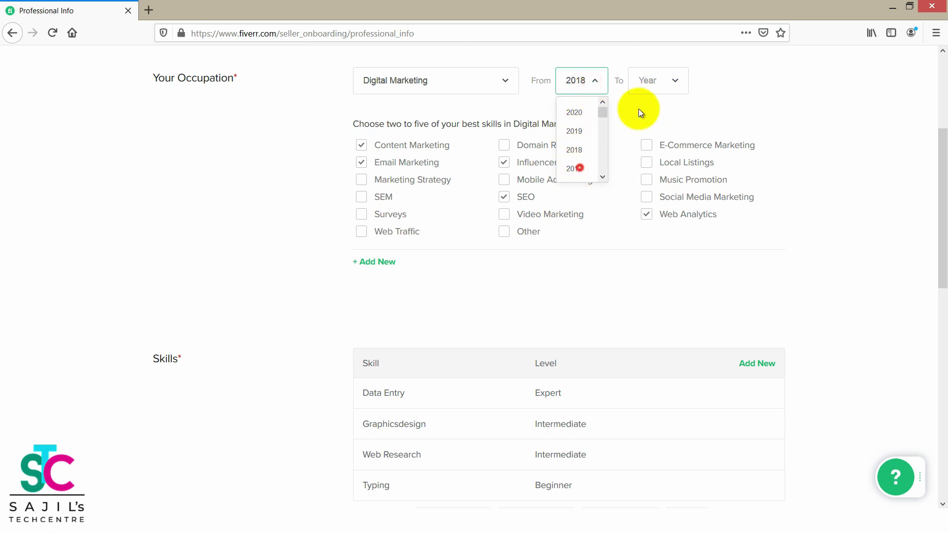
left_click(645, 90)
left_click(645, 115)
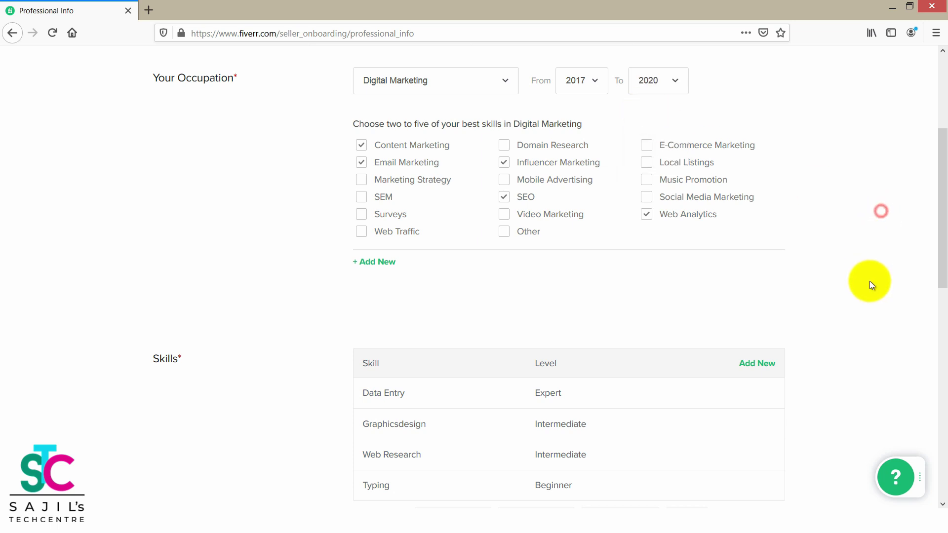
scroll(869, 282, "down", 10)
scroll(814, 399, "down", 2)
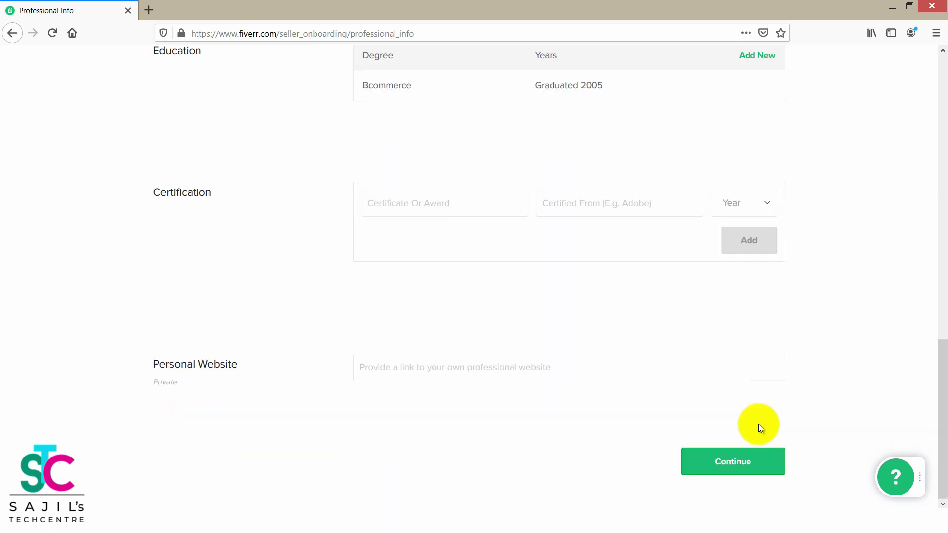
left_click(733, 458)
scroll(881, 295, "down", 1)
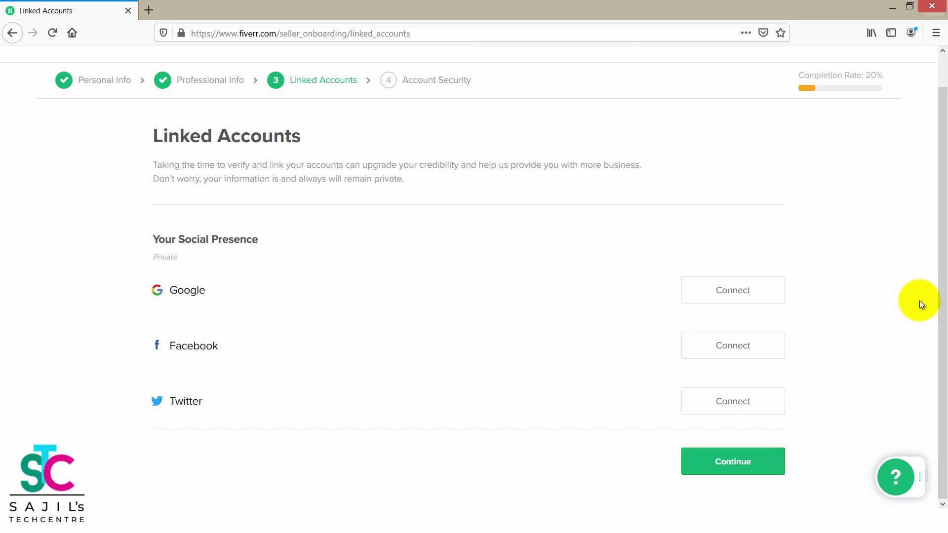
Continue past Linked Accounts without connecting Google, Facebook or Twitter.
left_click(751, 460)
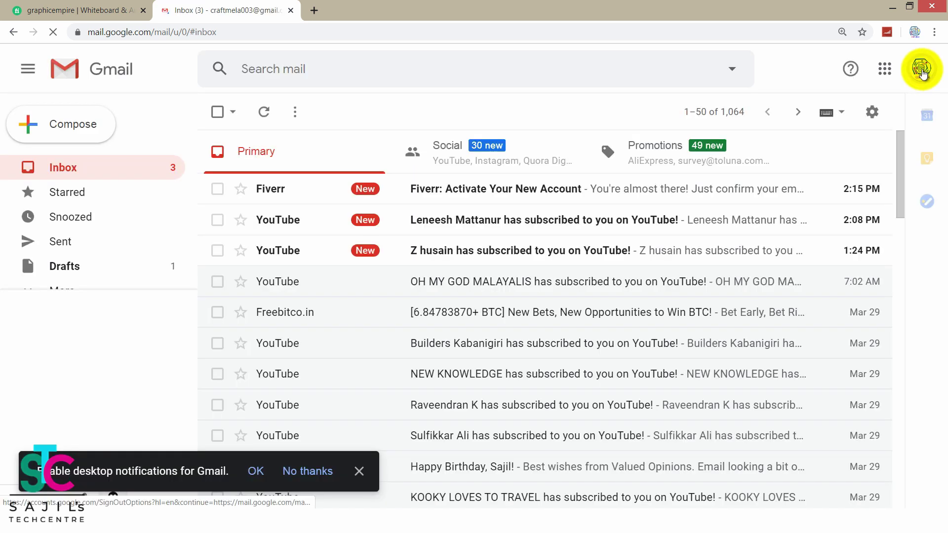
Open the 'Fiverr: Activate Your New Account' email and use its Activate Your Account button.
left_click(449, 193)
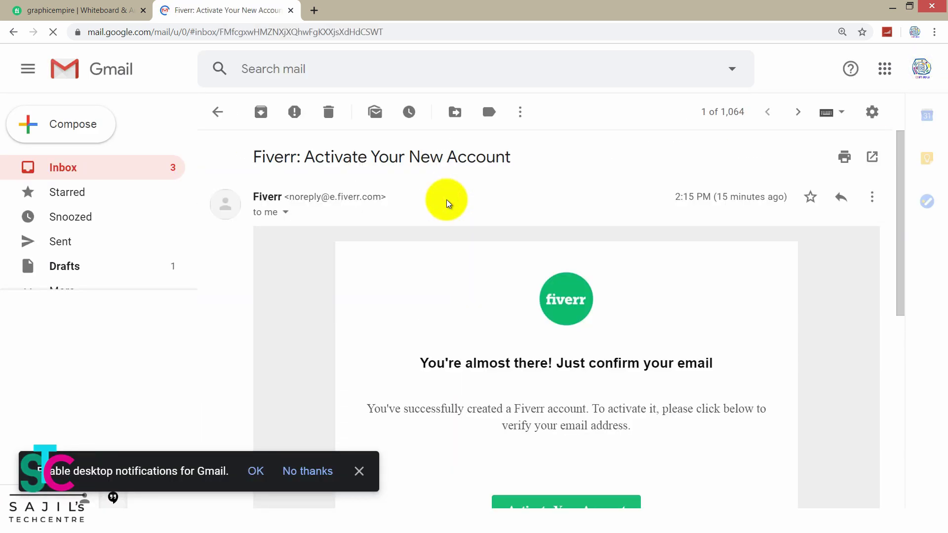
scroll(649, 404, "down", 5)
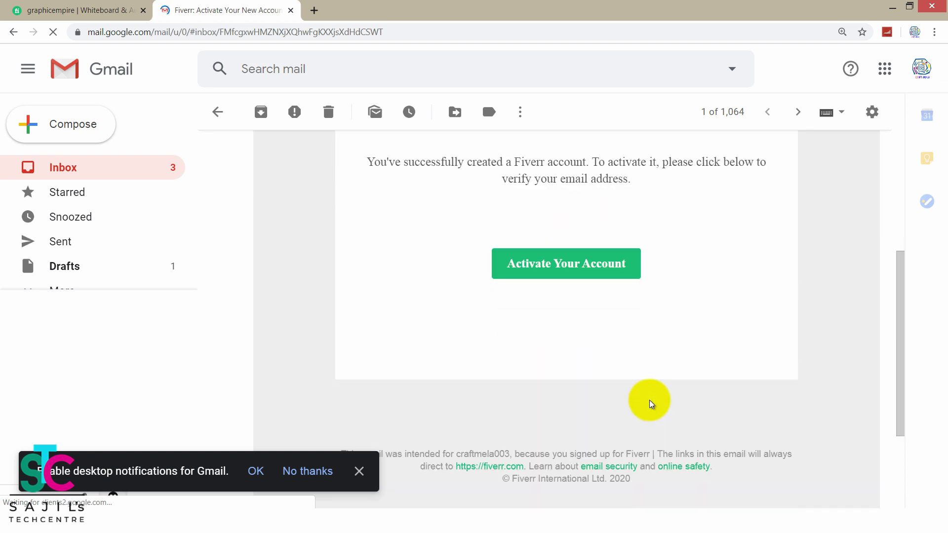
left_click(559, 271)
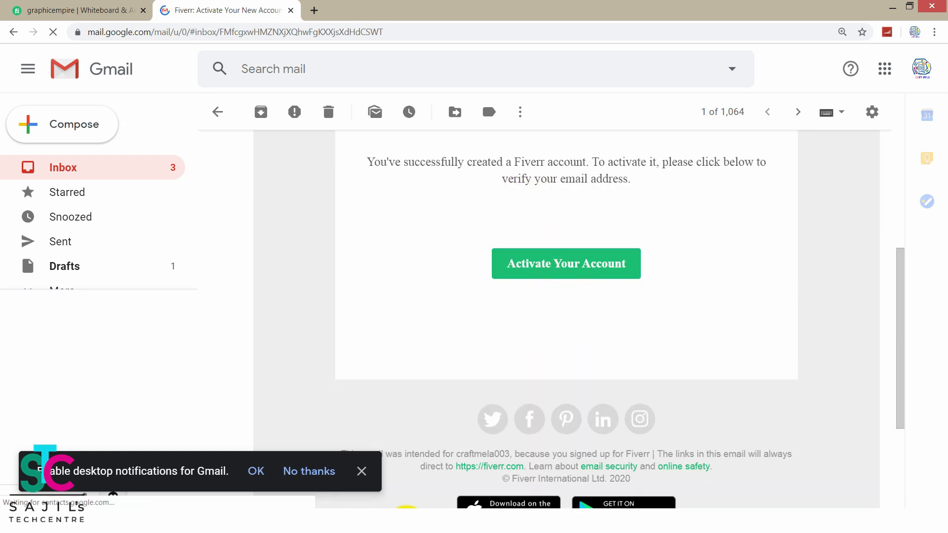